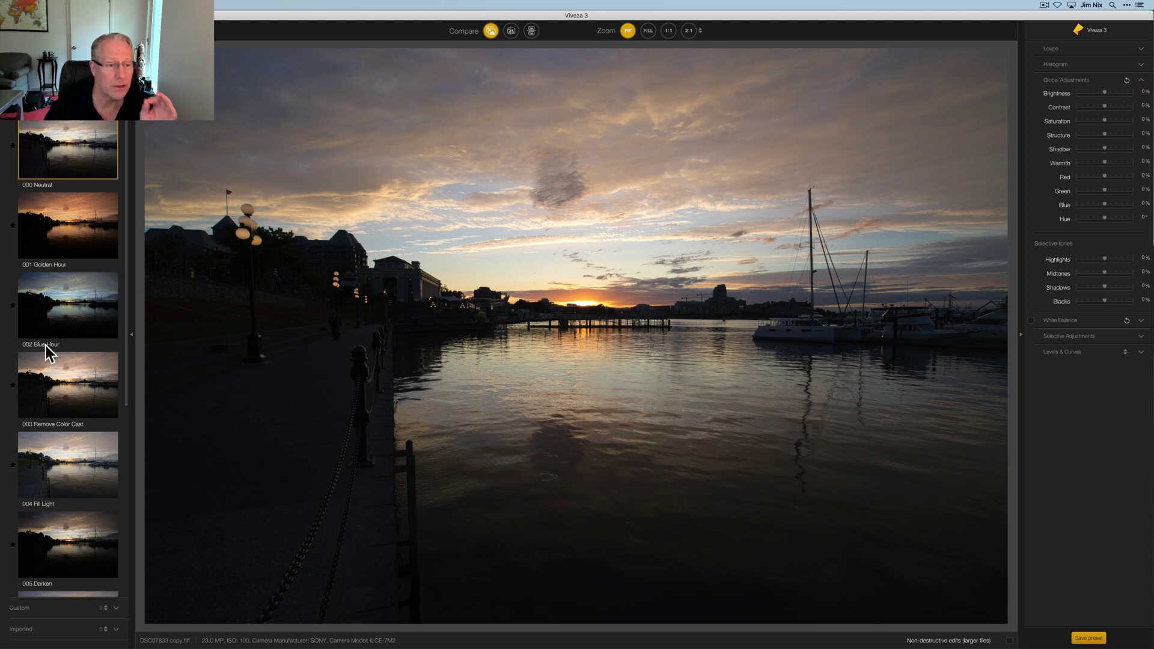
- Apply the 004 Fill Light preset and collapse the Presets panel
{"action": "scroll", "coordinate": [46, 345], "scroll_direction": "down", "scroll_amount": 5}
{"action": "left_click", "coordinate": [66, 297]}
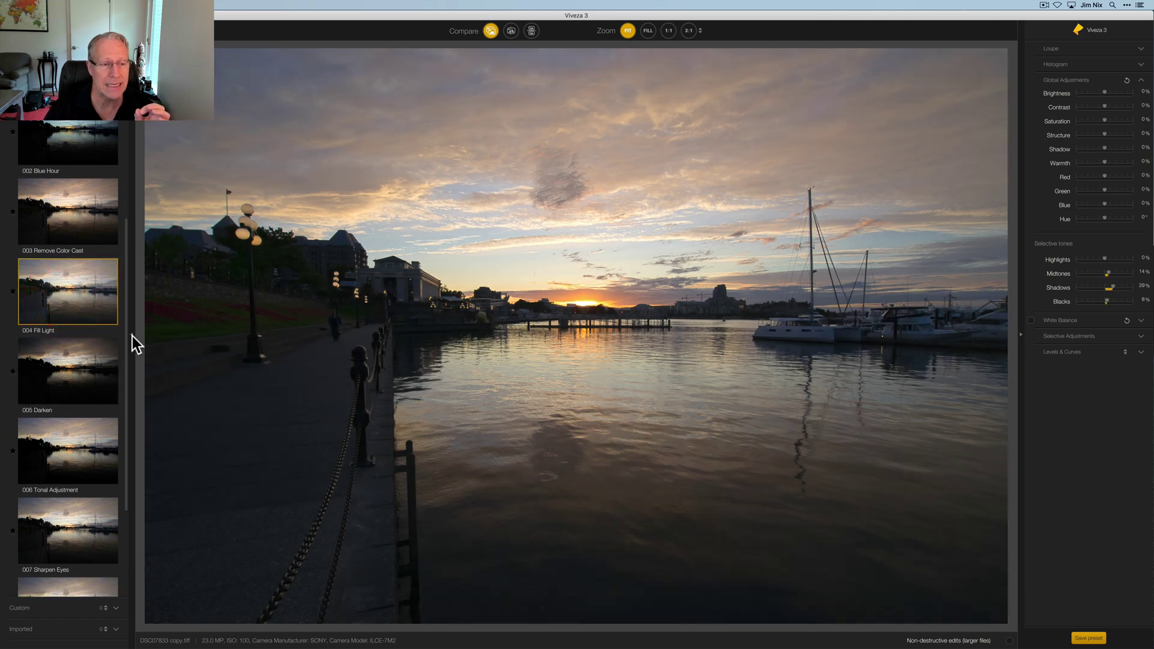
{"action": "left_click", "coordinate": [133, 336]}
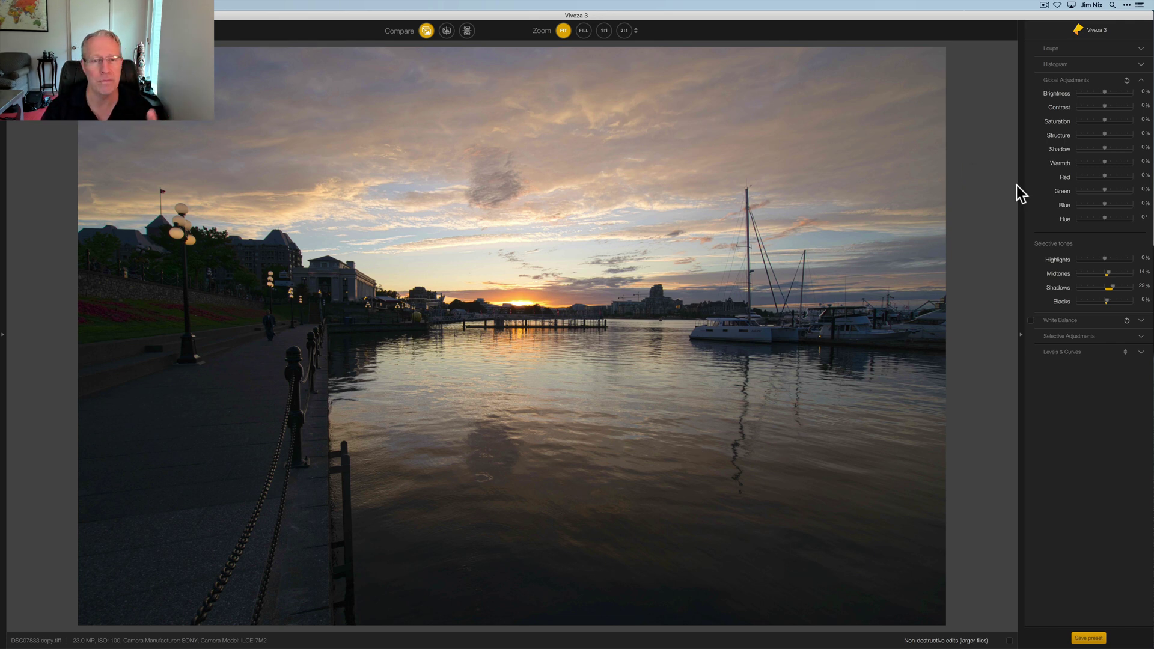
- Briefly show and hide the Histogram and Loupe sections
{"action": "left_click", "coordinate": [1141, 66]}
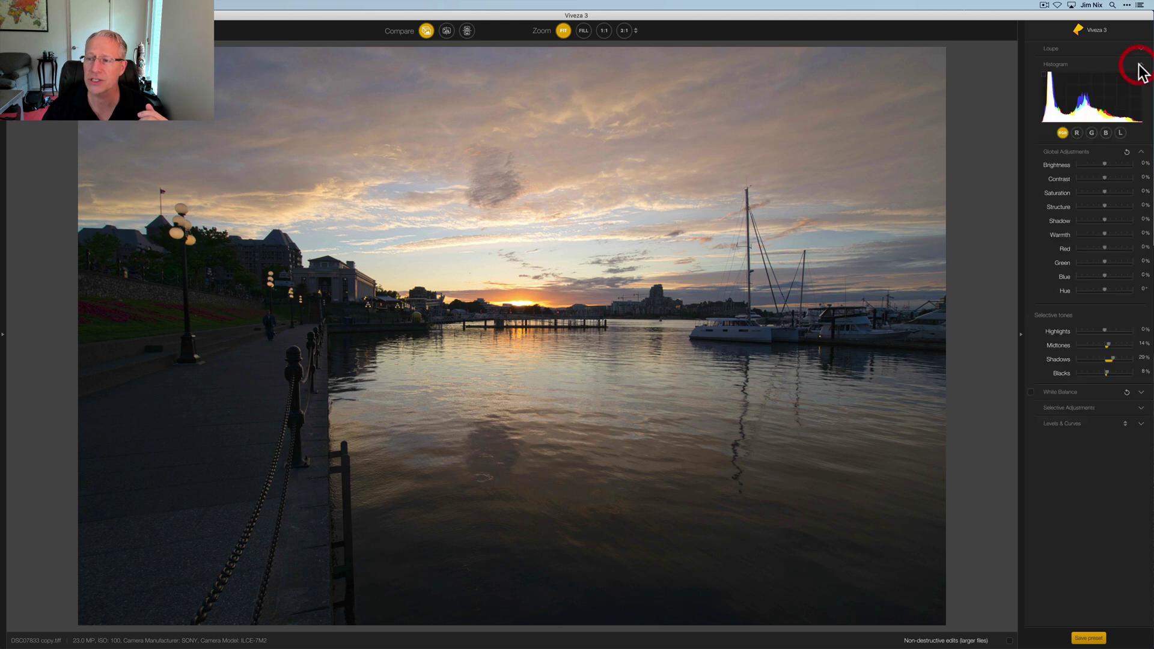
{"action": "left_click", "coordinate": [1140, 65]}
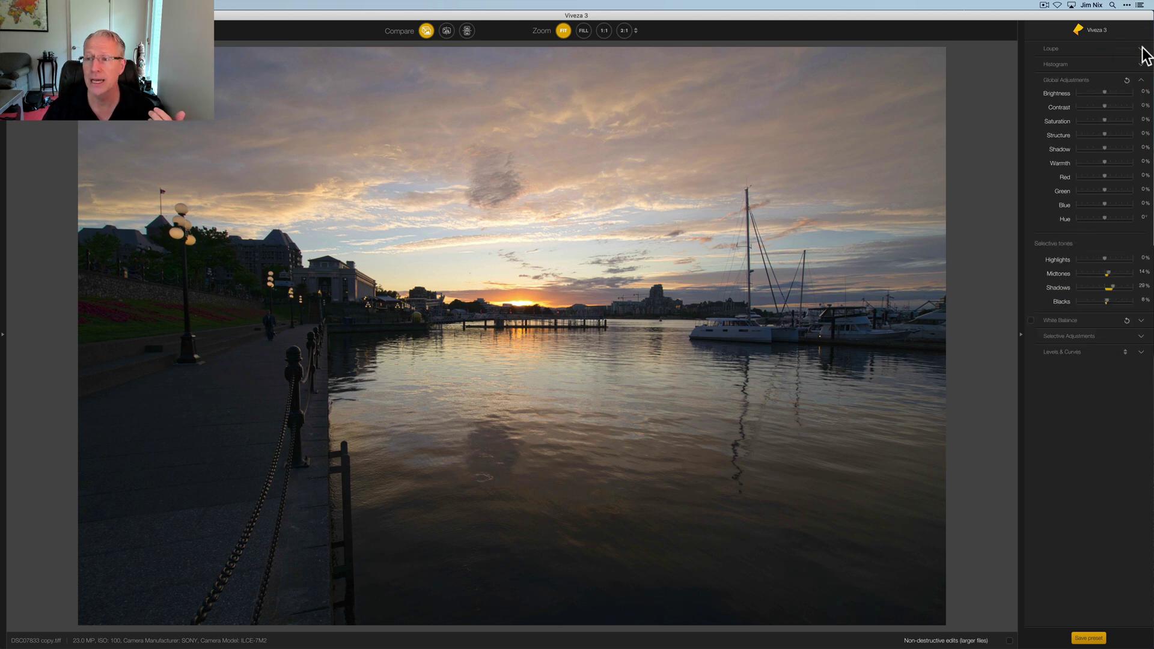
{"action": "left_click", "coordinate": [1142, 48]}
{"action": "left_click", "coordinate": [1142, 48]}
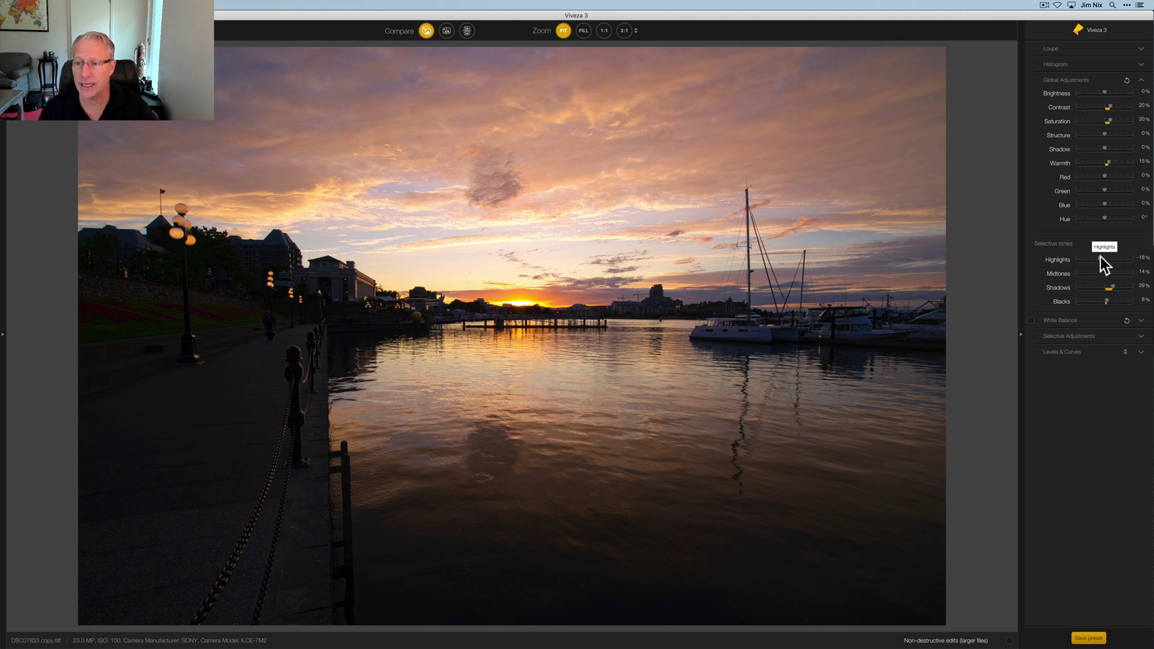
- Pull Selective Tones Highlights to -22% and raise Midtones to 34%
{"action": "left_click_drag", "start_coordinate": [1102, 258], "coordinate": [1099, 258]}
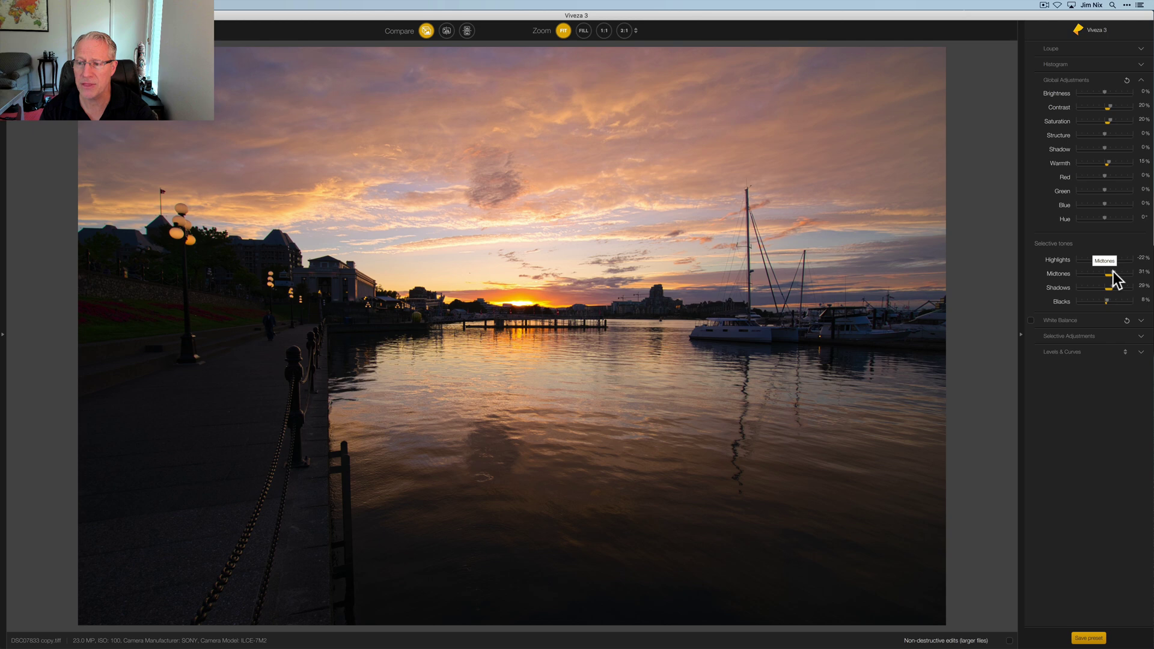
{"action": "left_click_drag", "start_coordinate": [1112, 274], "coordinate": [1120, 287]}
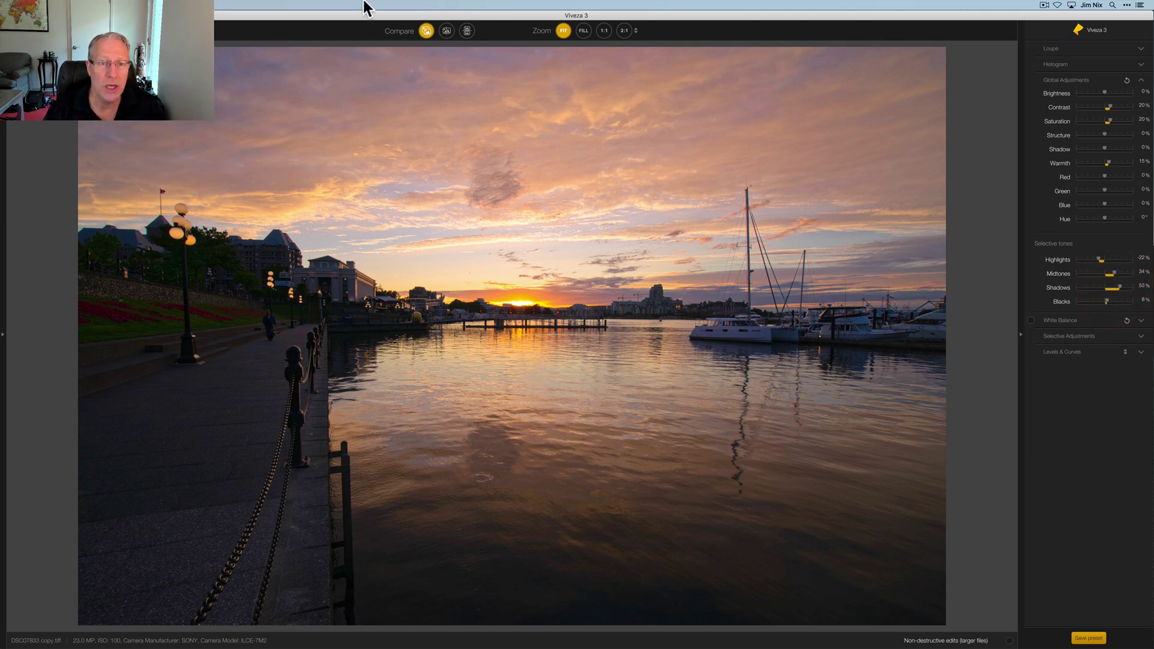
- Toggle the original, inspect a before/after split across the harbour, then return to the edit
{"action": "left_click", "coordinate": [427, 31]}
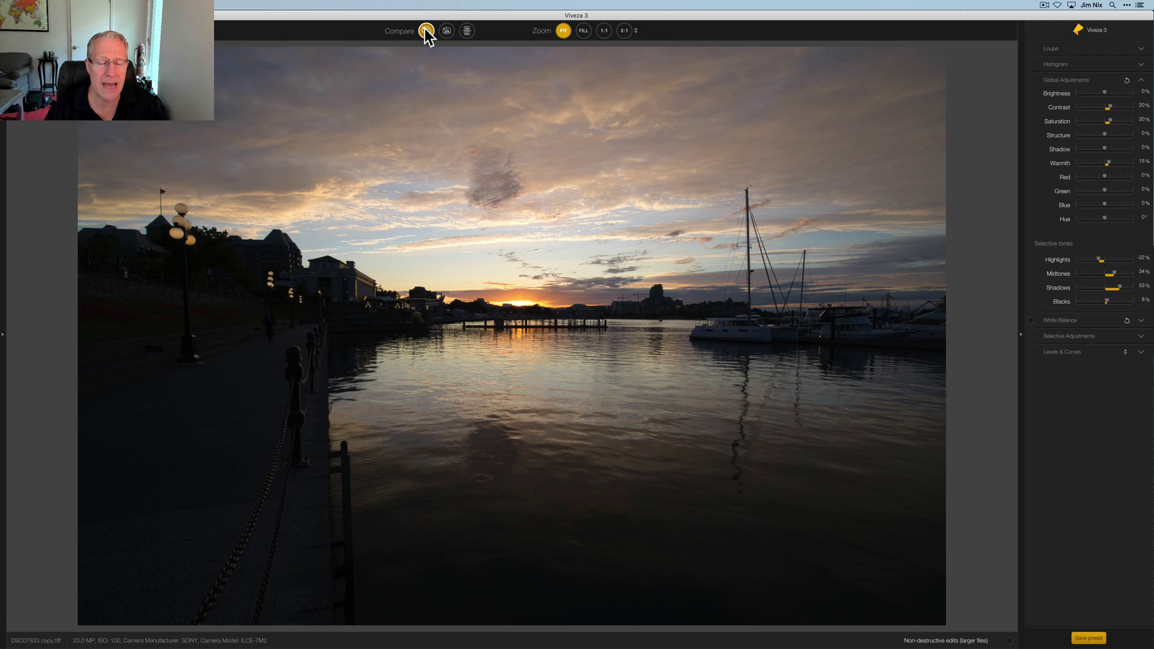
{"action": "left_click", "coordinate": [427, 31]}
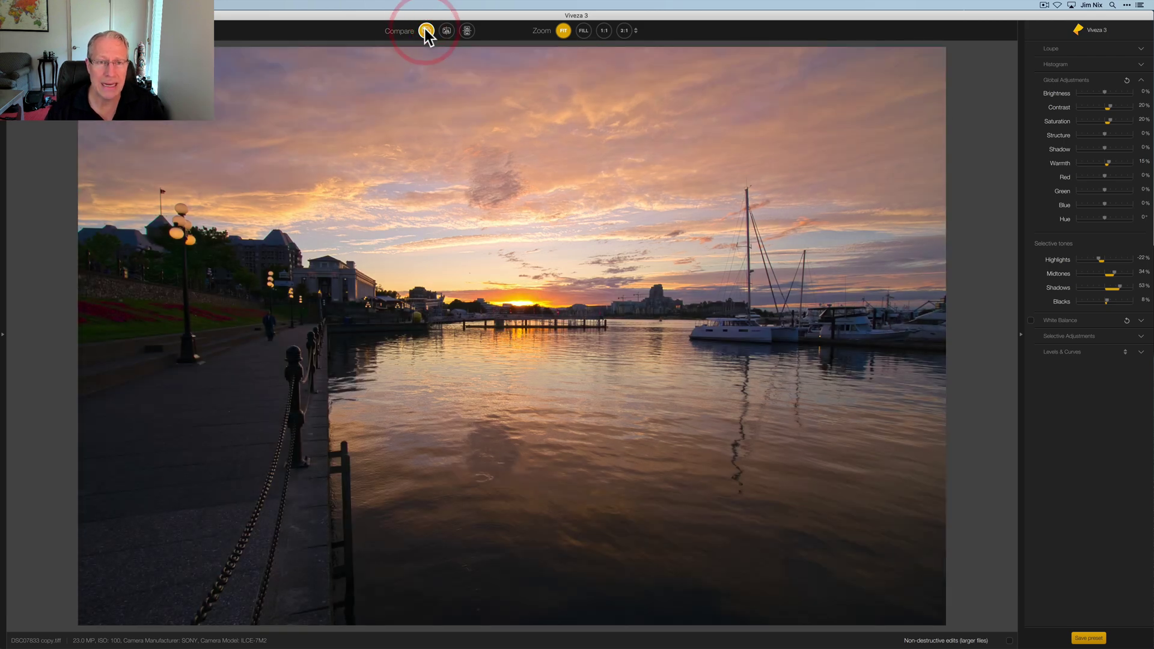
{"action": "left_click", "coordinate": [446, 30]}
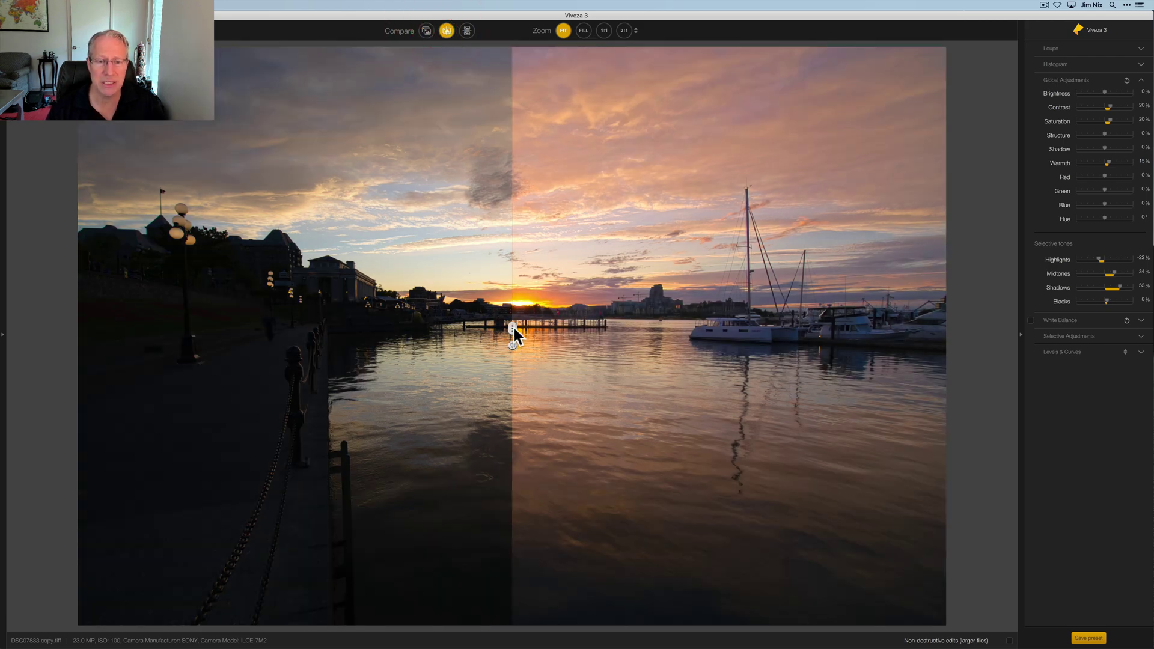
{"action": "left_click_drag", "start_coordinate": [513, 330], "coordinate": [419, 280]}
{"action": "left_click", "coordinate": [619, 301]}
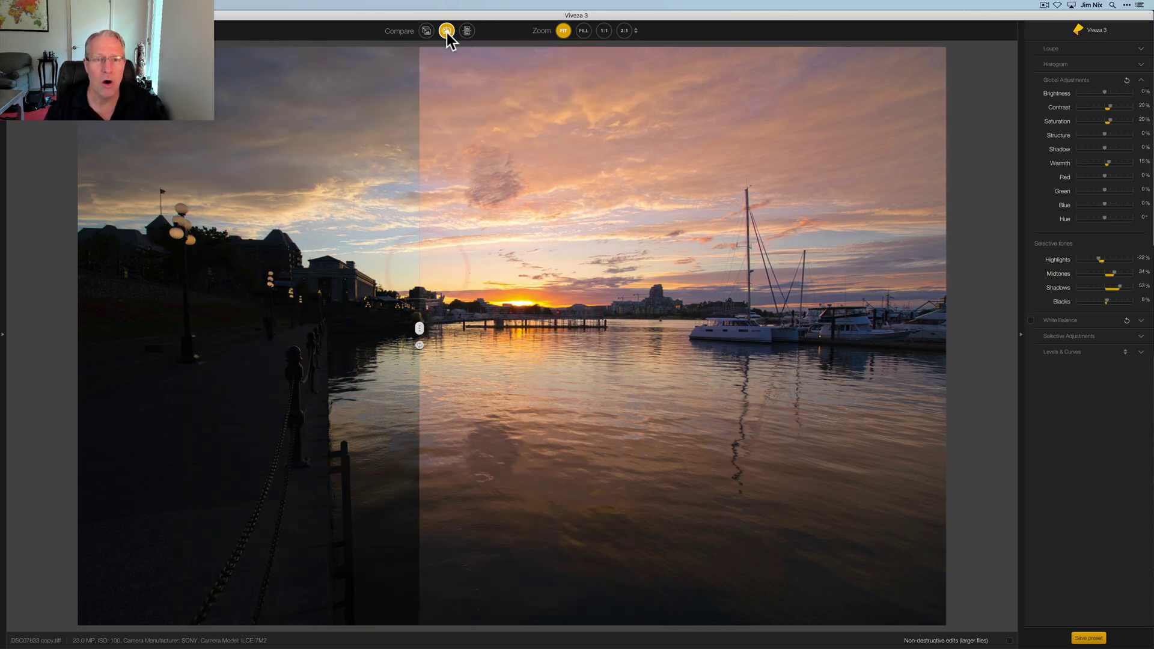
{"action": "left_click", "coordinate": [447, 31]}
{"action": "left_click", "coordinate": [426, 31]}
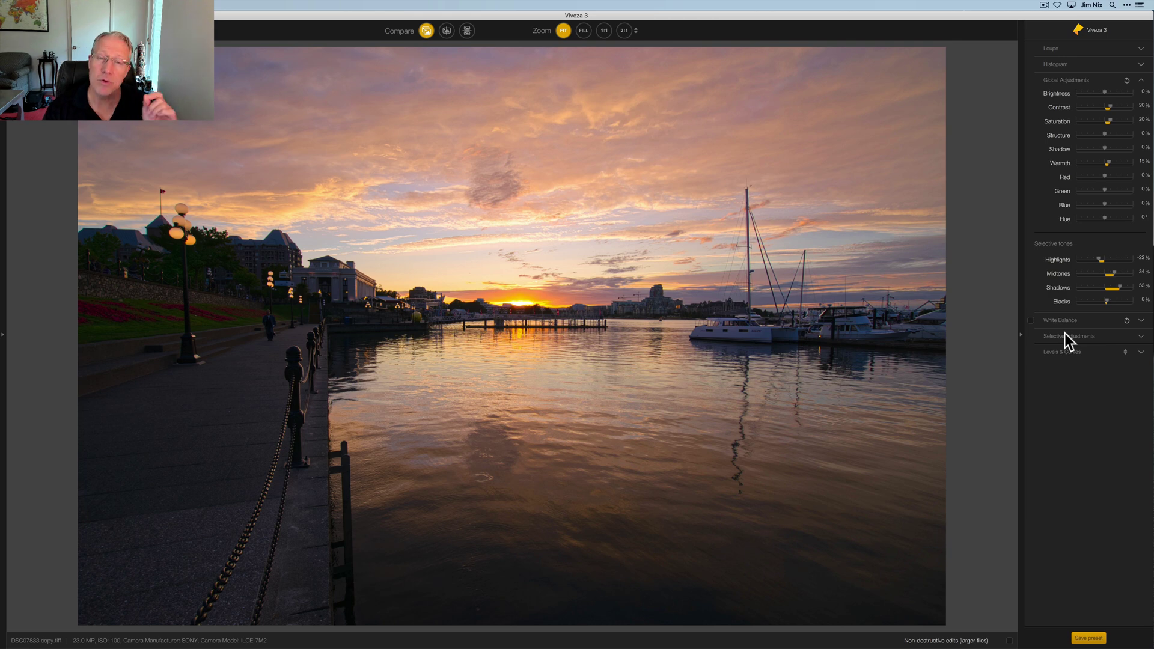
{"action": "left_click", "coordinate": [1031, 321]}
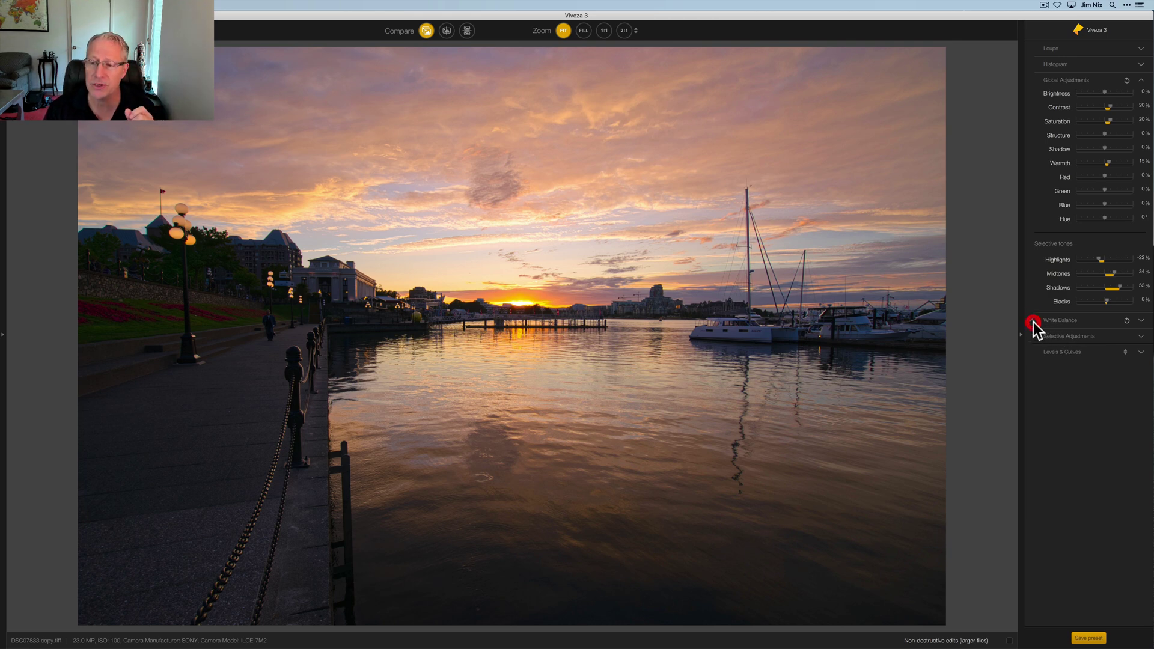
{"action": "left_click", "coordinate": [1142, 321]}
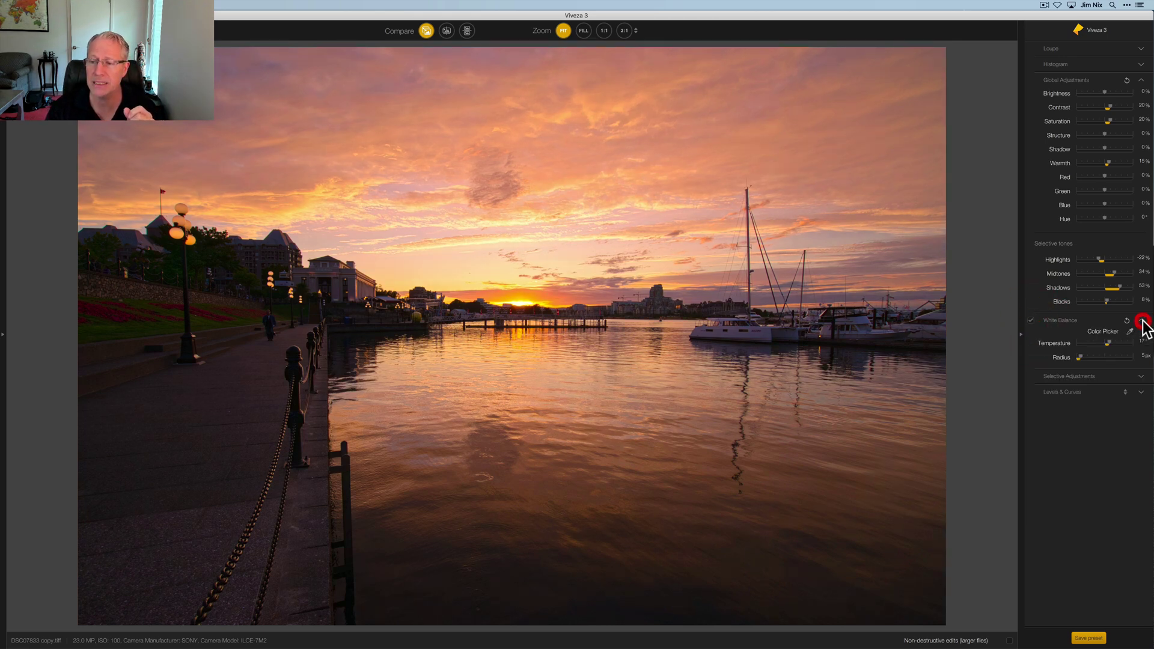
{"action": "left_click", "coordinate": [1108, 341]}
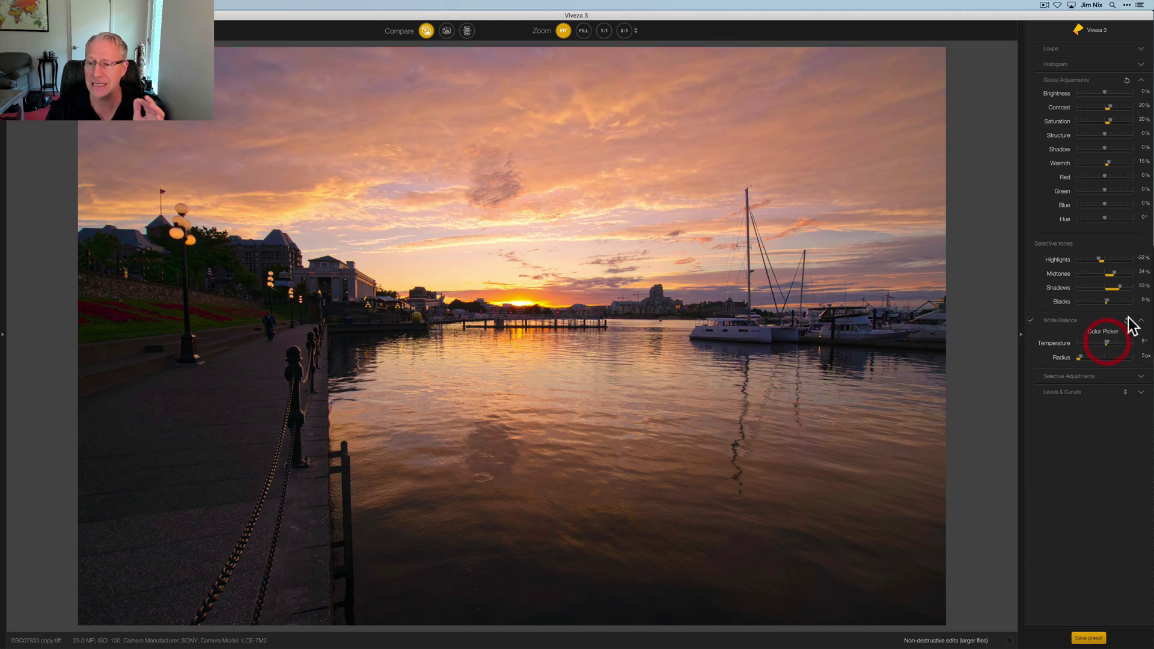
{"action": "left_click", "coordinate": [1128, 320]}
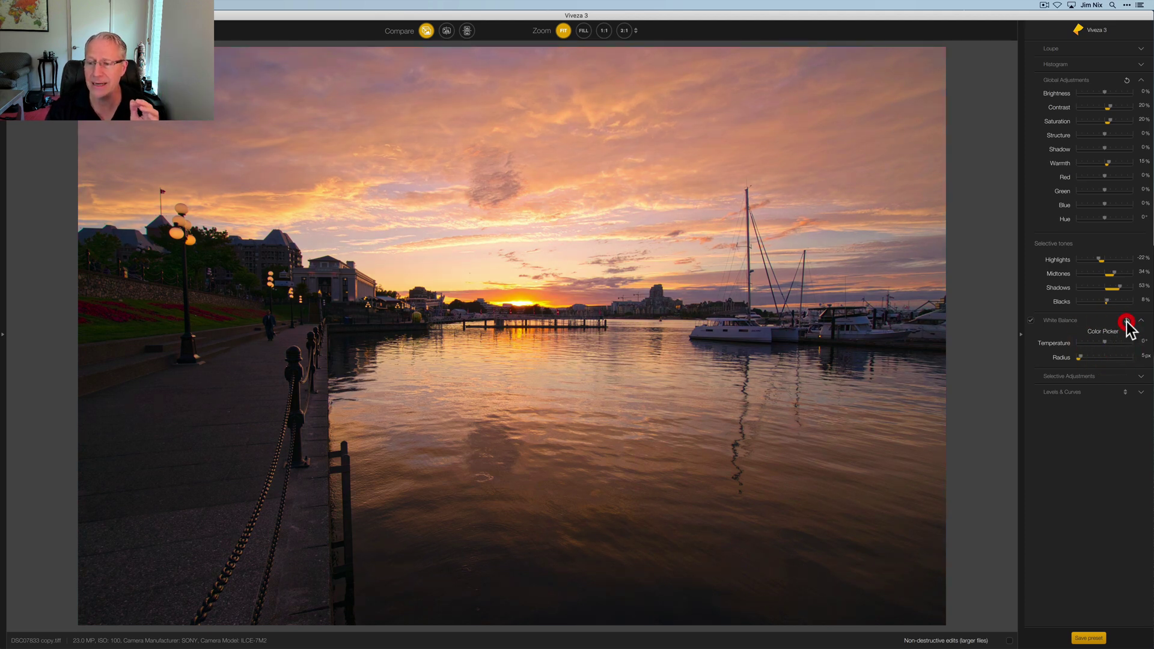
{"action": "left_click", "coordinate": [1070, 320]}
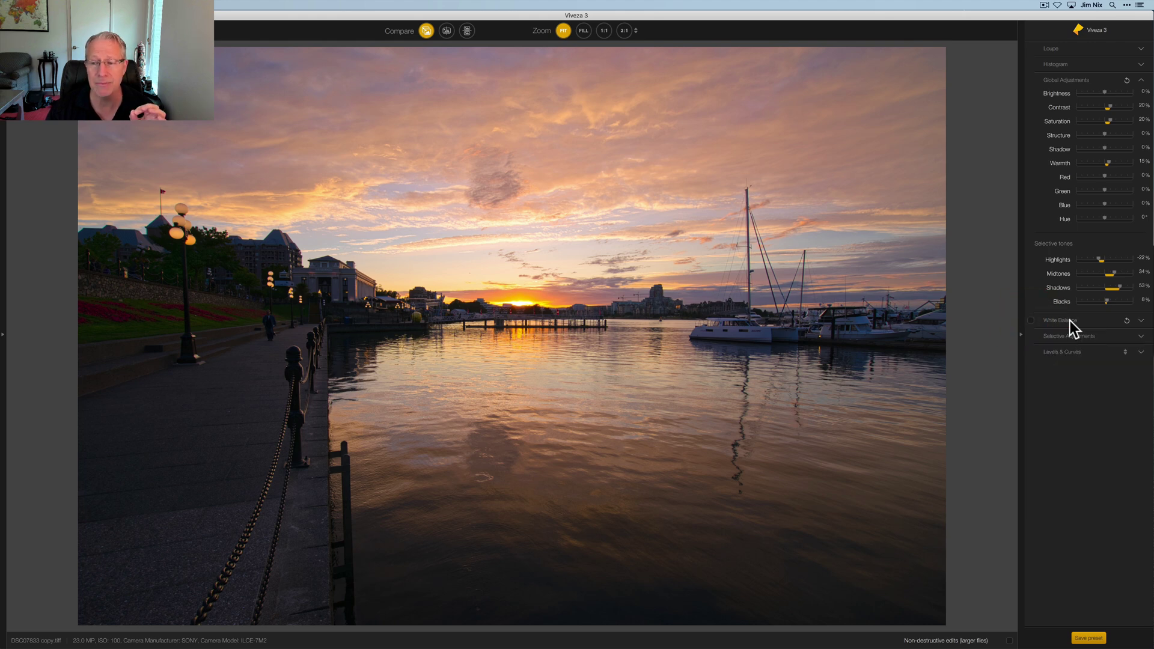
{"action": "left_click", "coordinate": [427, 30]}
{"action": "left_click", "coordinate": [427, 31]}
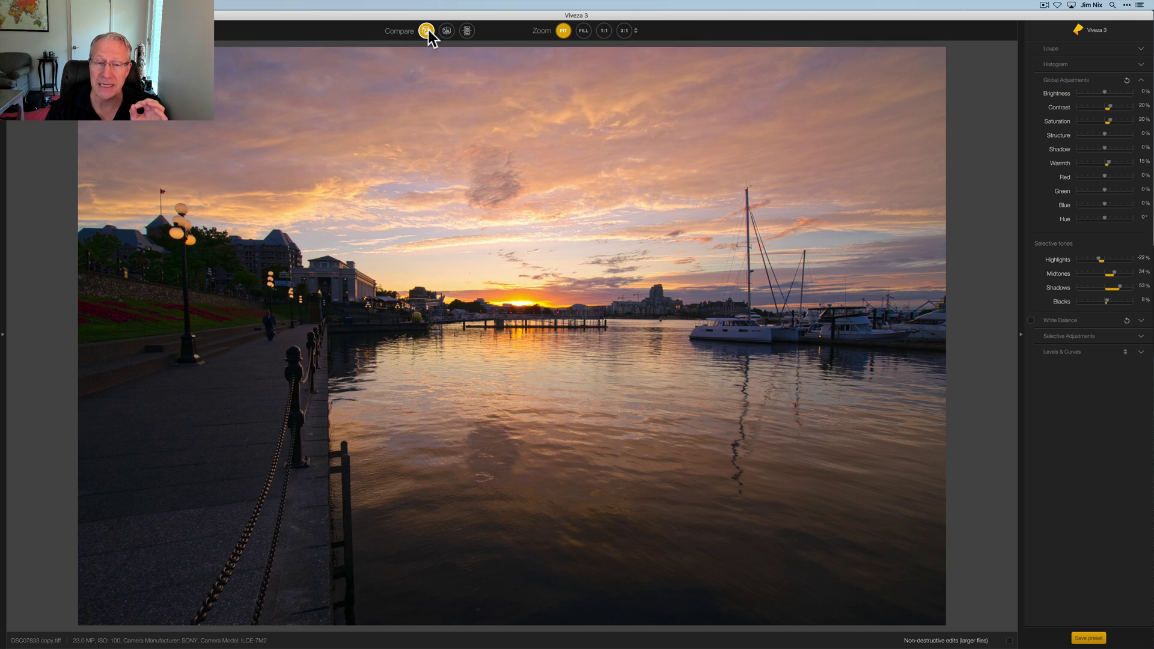
- Place control points on the lamp-post path and lower sidewalk, and enlarge both
{"action": "left_click", "coordinate": [1141, 338]}
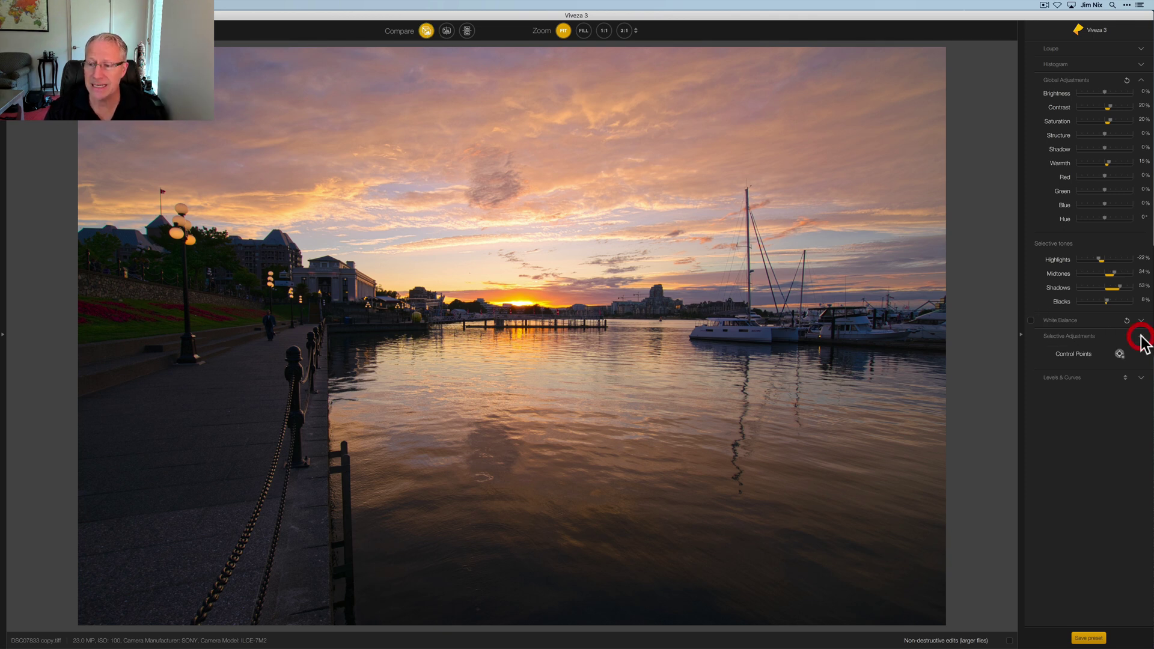
{"action": "left_click", "coordinate": [1120, 354]}
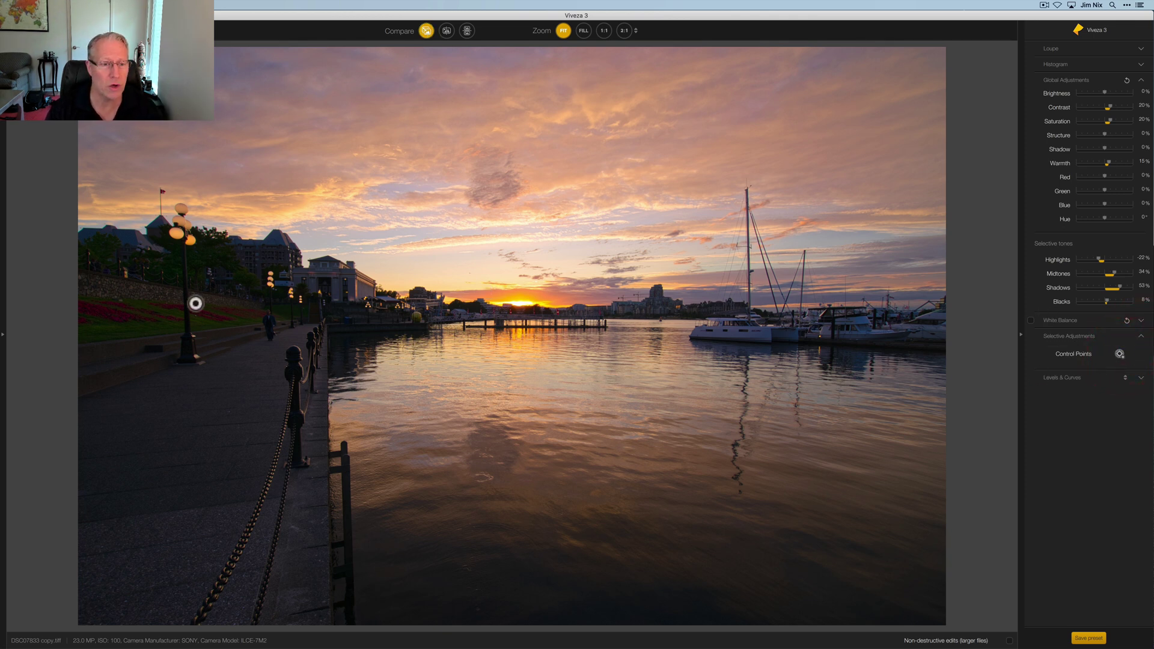
{"action": "left_click", "coordinate": [222, 325]}
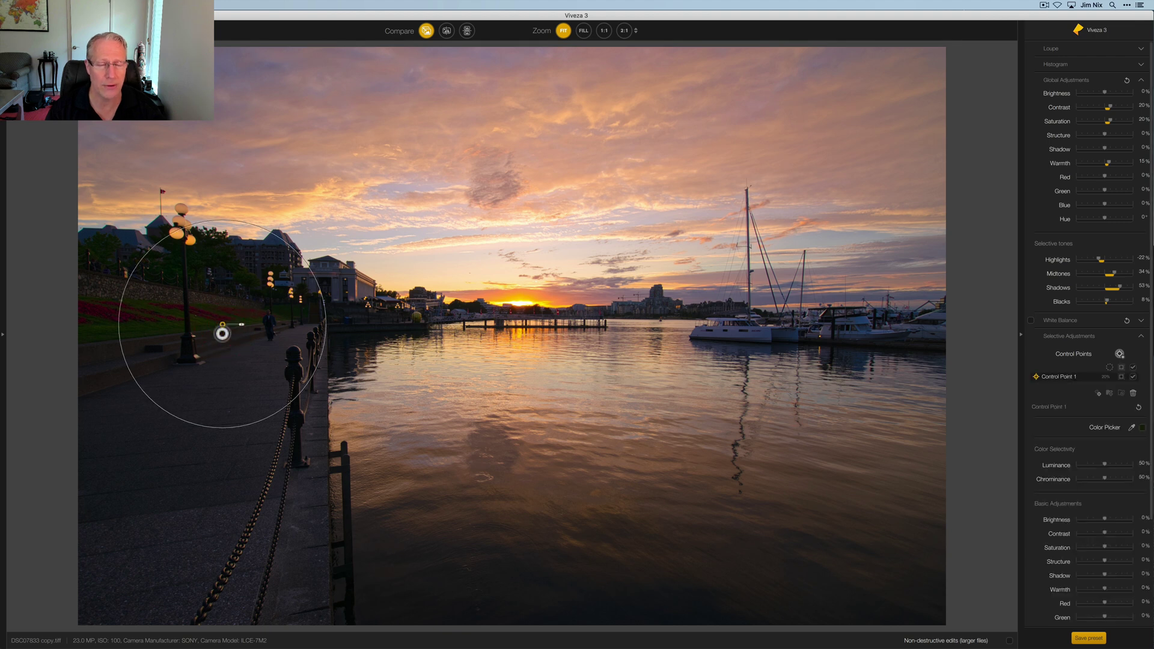
{"action": "left_click", "coordinate": [197, 506]}
{"action": "left_click", "coordinate": [224, 324]}
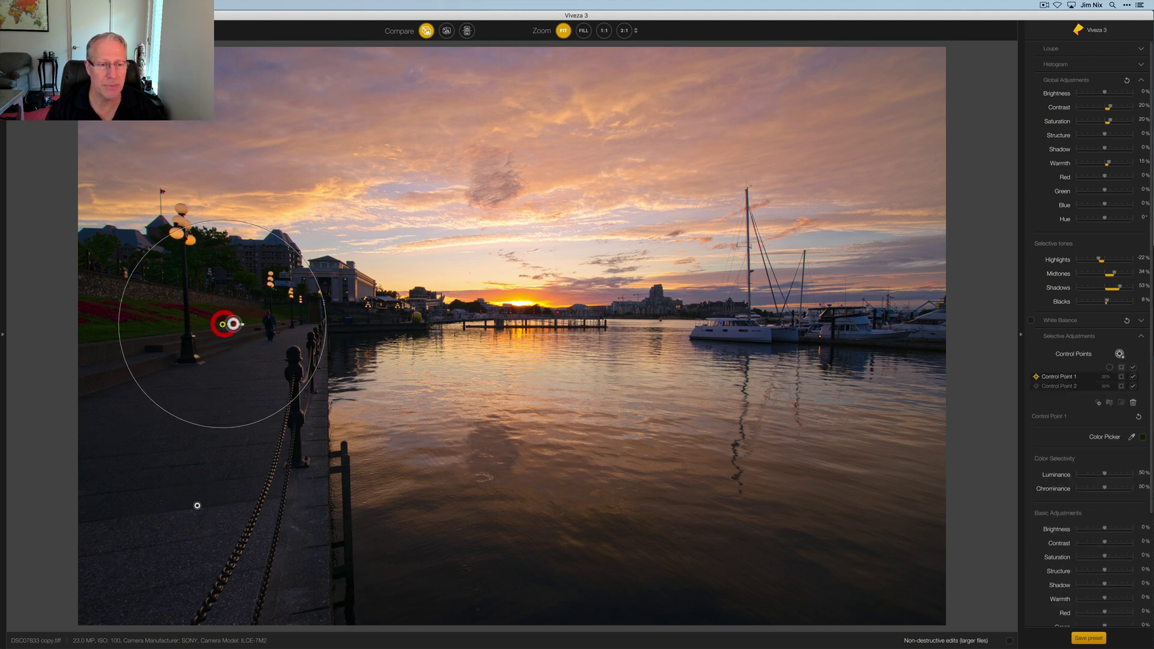
{"action": "left_click_drag", "start_coordinate": [240, 324], "coordinate": [245, 324]}
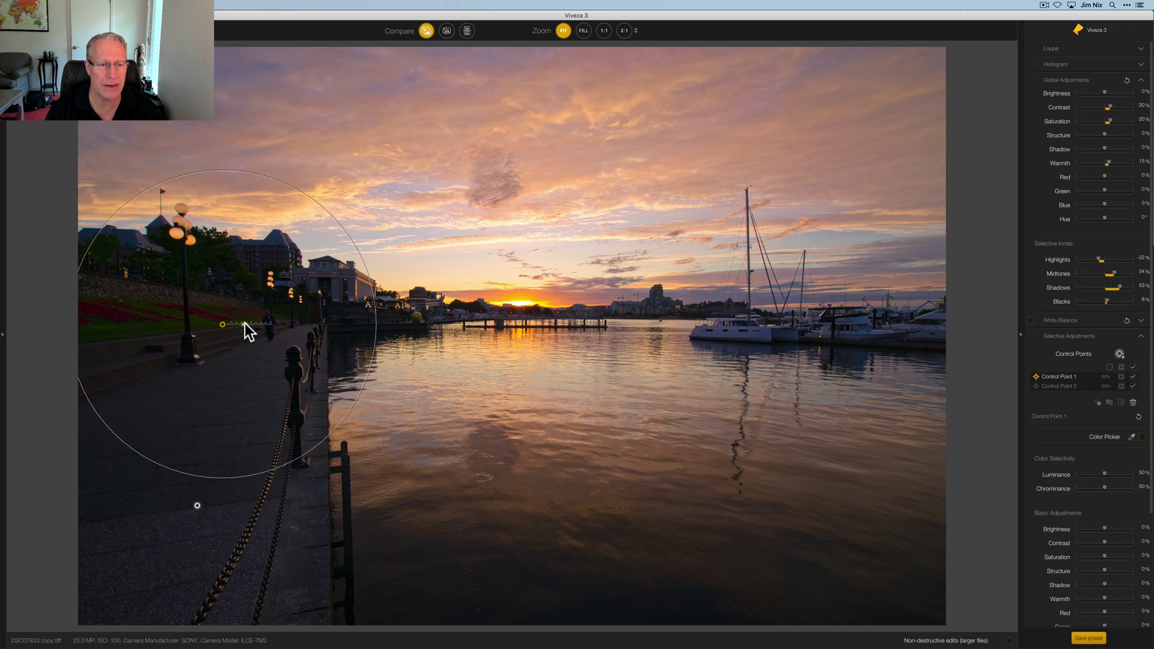
{"action": "left_click", "coordinate": [197, 506]}
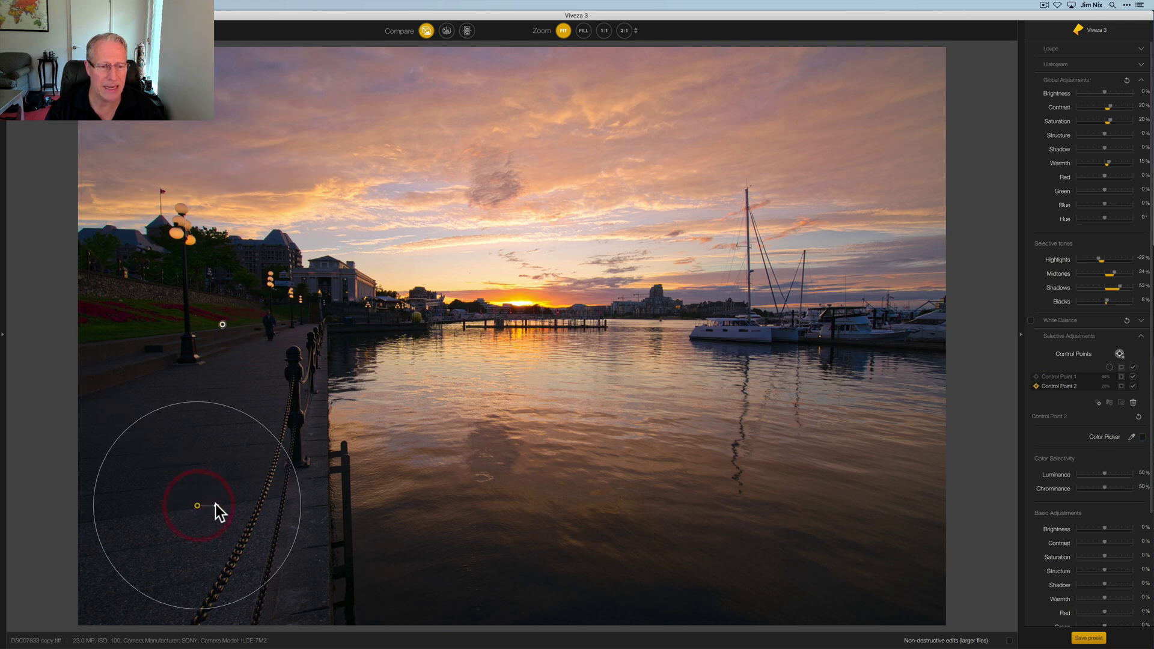
{"action": "left_click_drag", "start_coordinate": [215, 505], "coordinate": [219, 505]}
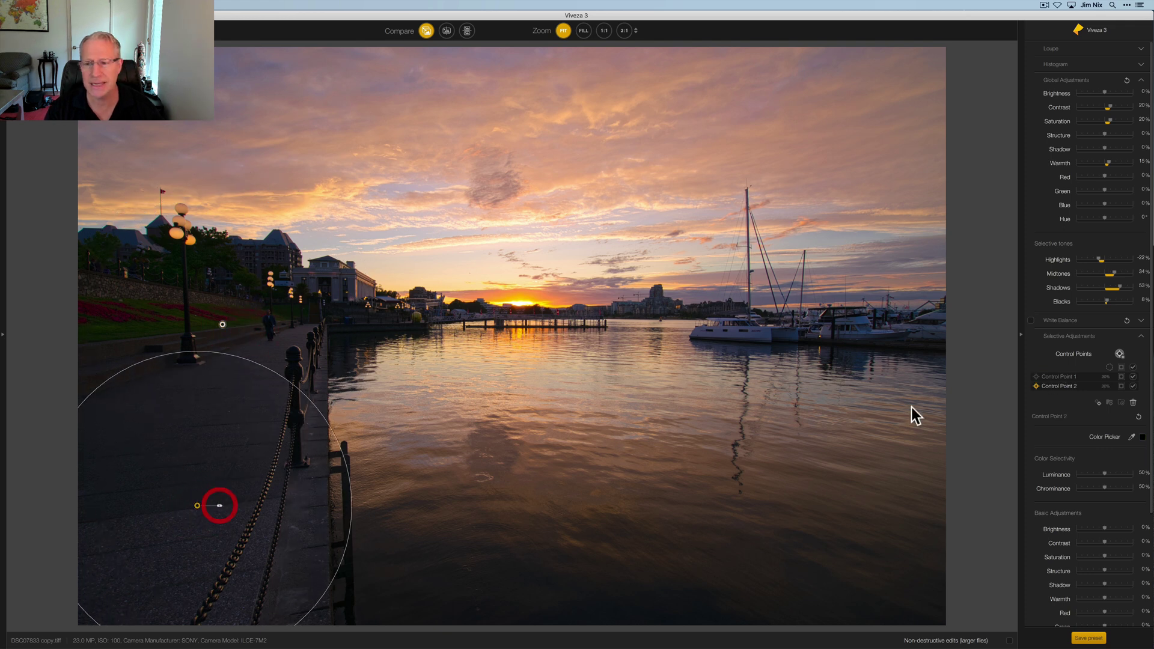
- Group Control Points 1 and 2 and name the group Sidewalk
{"action": "left_click", "coordinate": [1049, 377]}
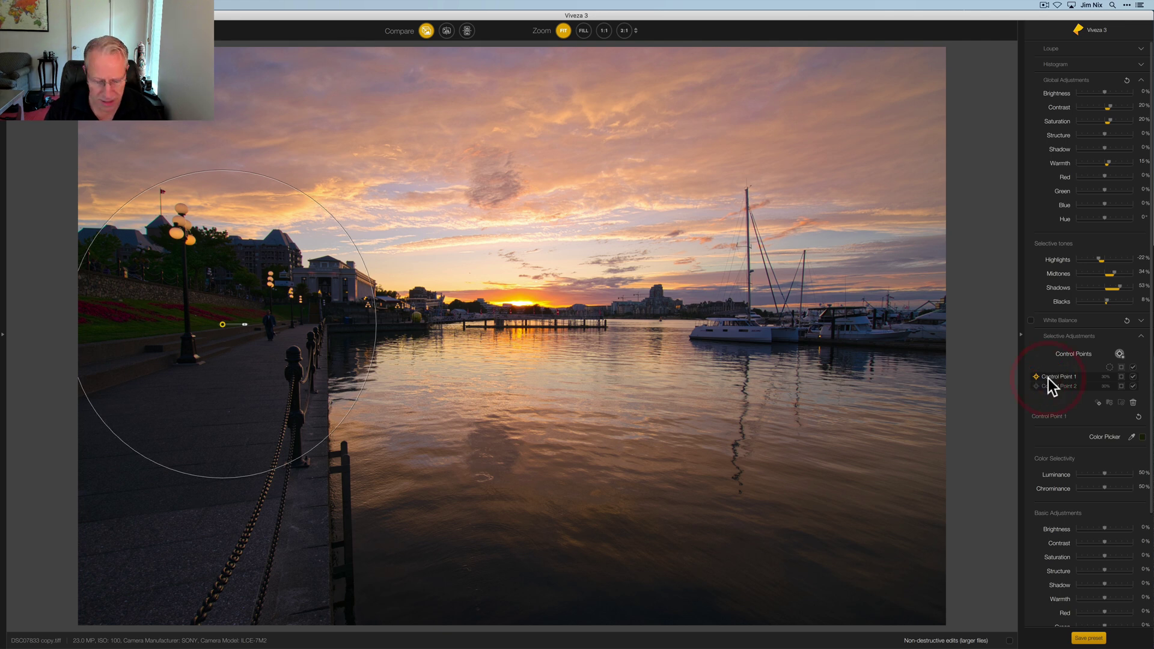
{"action": "left_click", "coordinate": [1054, 385], "text": "shift"}
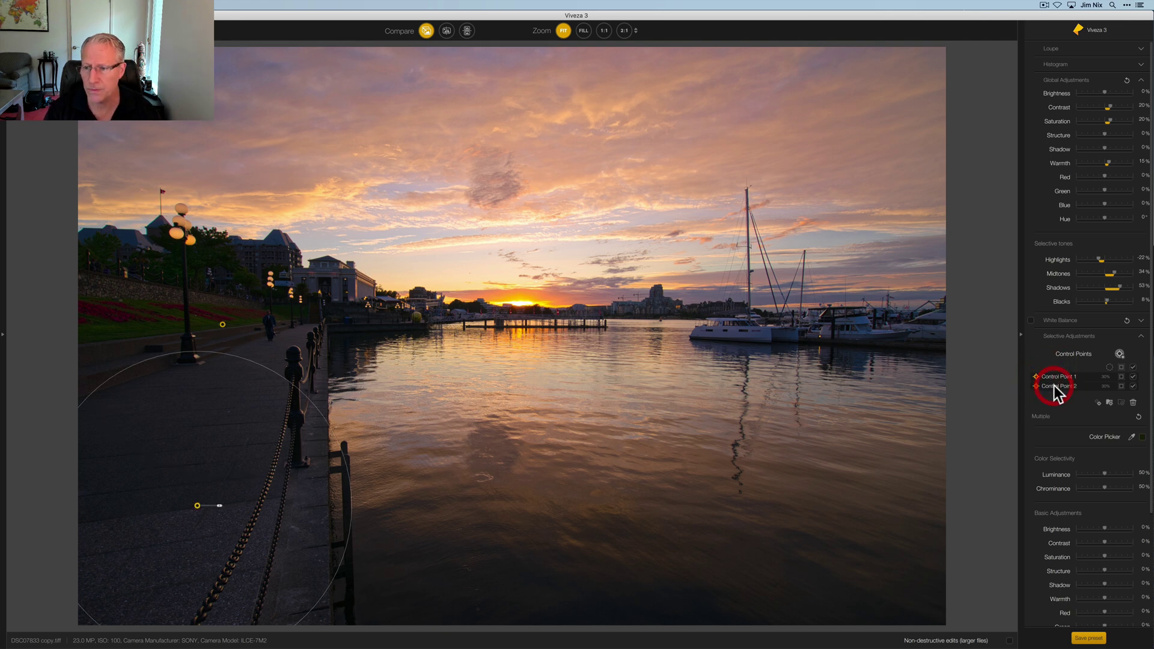
{"action": "left_click", "coordinate": [1110, 402]}
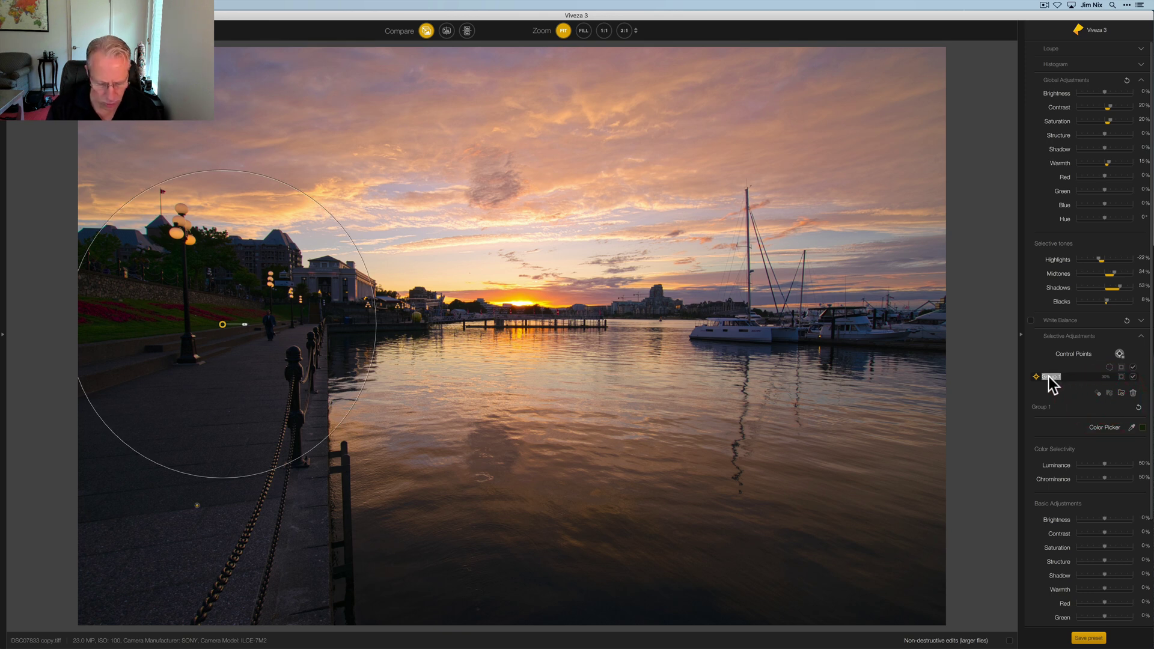
{"action": "left_click", "coordinate": [1074, 393]}
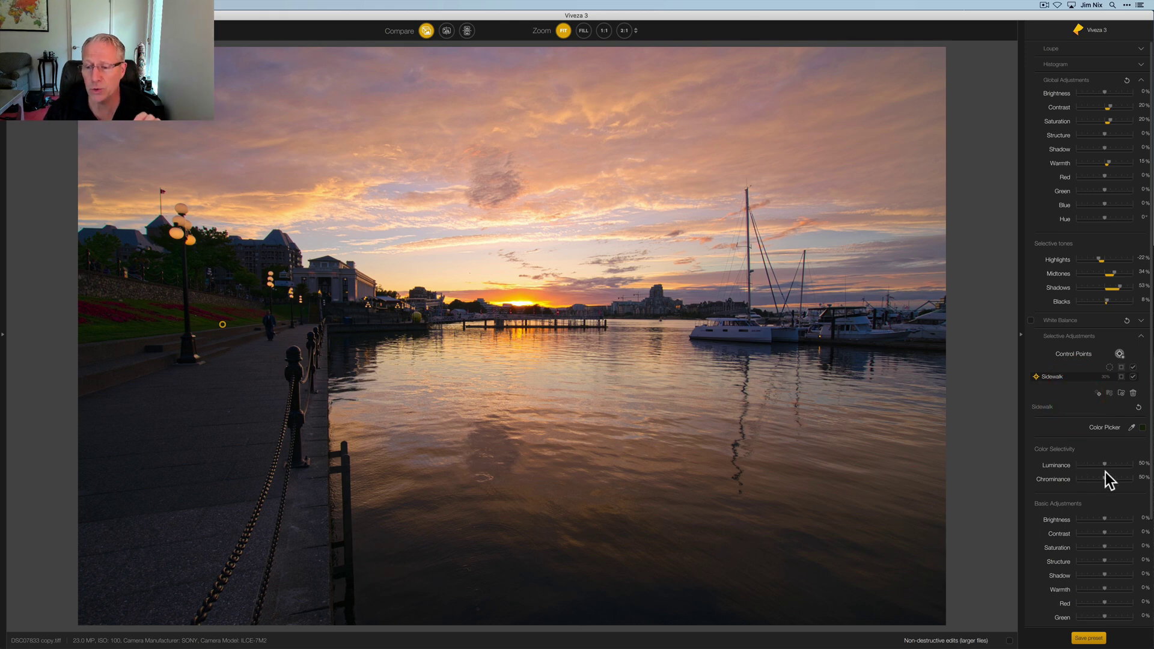
- Show the Sidewalk group's mask and raise its Luminance selectivity to 98%
{"action": "left_click", "coordinate": [1122, 368]}
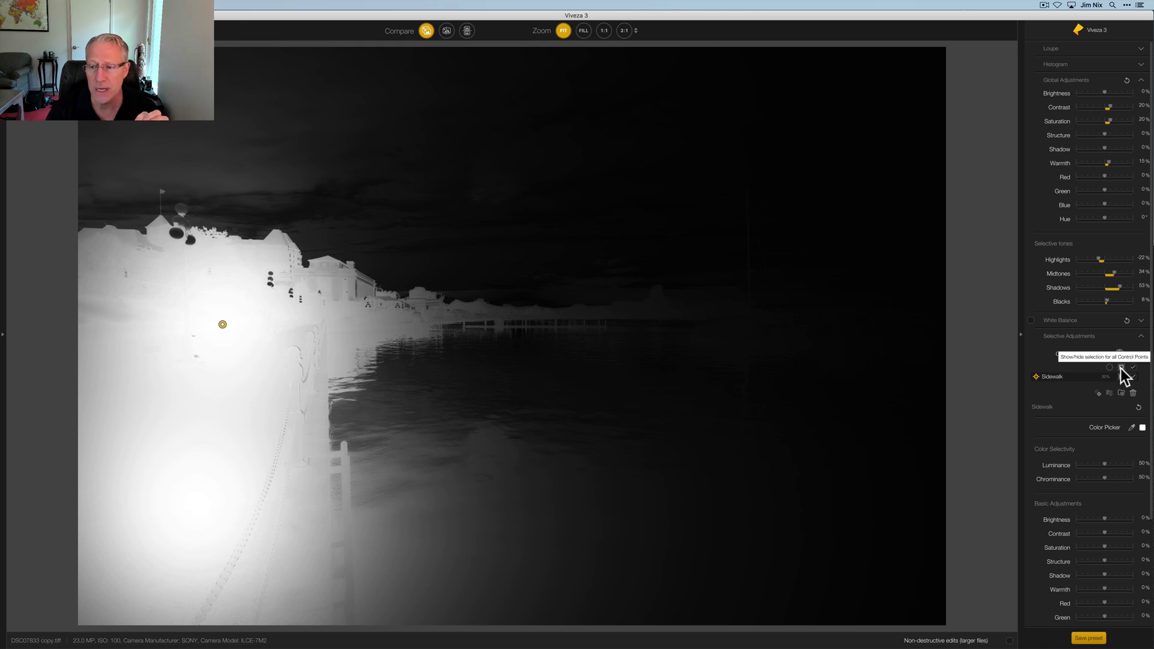
{"action": "left_click", "coordinate": [1117, 379]}
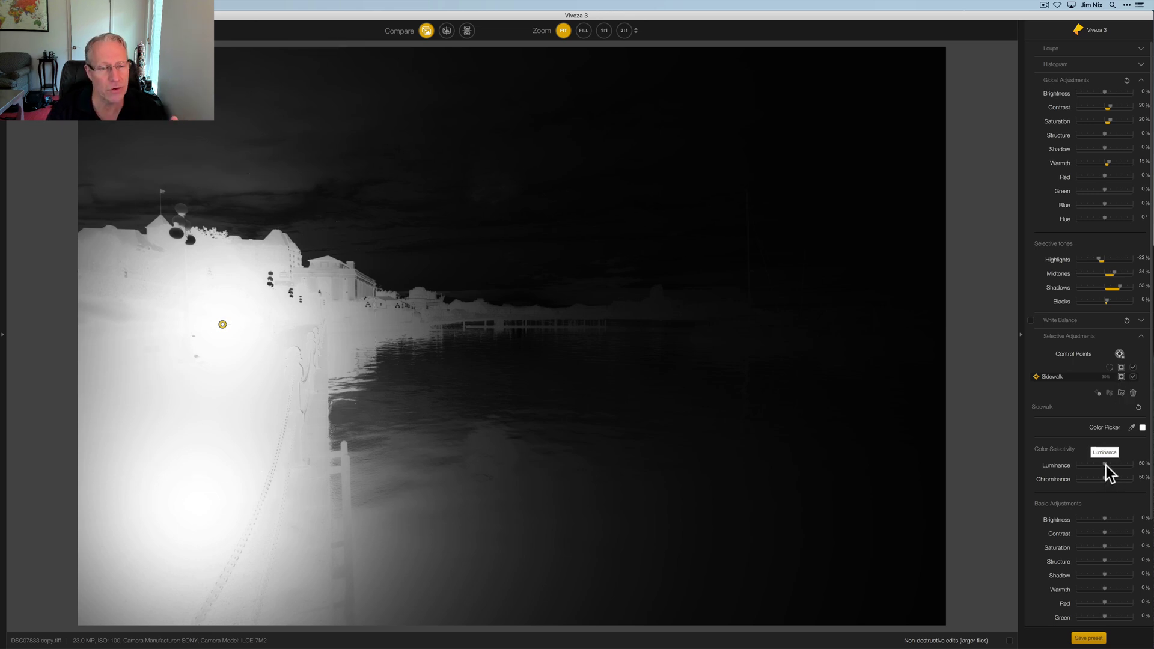
{"action": "left_click_drag", "start_coordinate": [1109, 465], "coordinate": [1122, 464]}
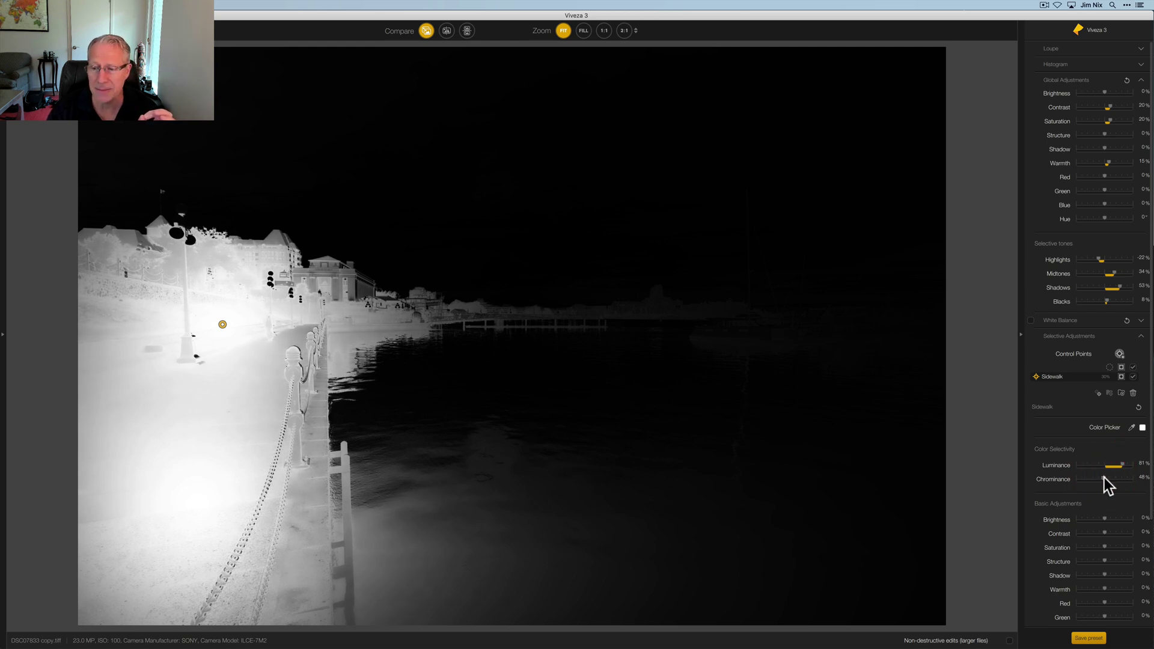
{"action": "left_click_drag", "start_coordinate": [1104, 467], "coordinate": [1134, 467]}
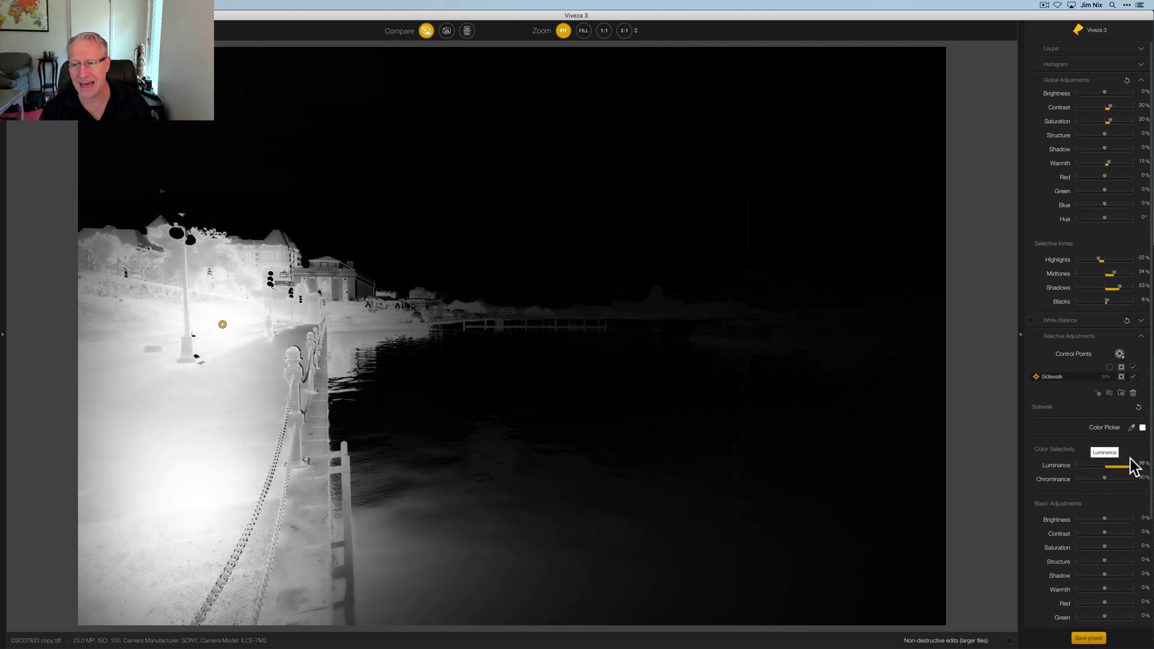
- Hide the mask, collapse Global Adjustments, and set Sidewalk Brightness to 37%
{"action": "left_click", "coordinate": [1123, 369]}
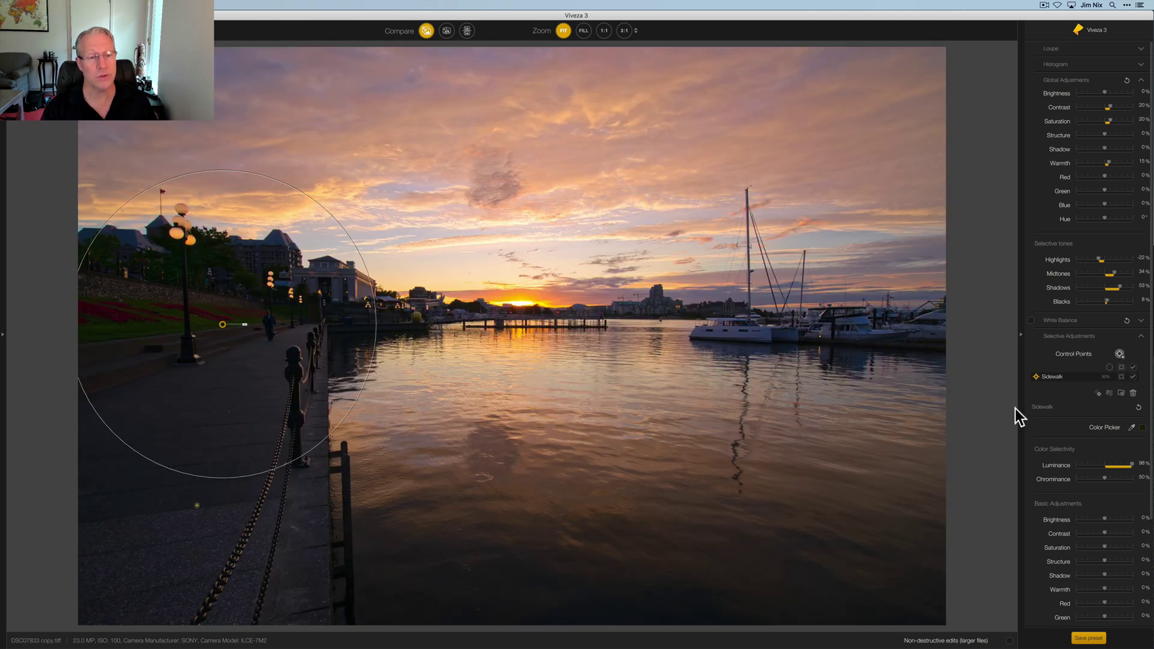
{"action": "scroll", "coordinate": [1094, 508], "scroll_direction": "down", "scroll_amount": 3}
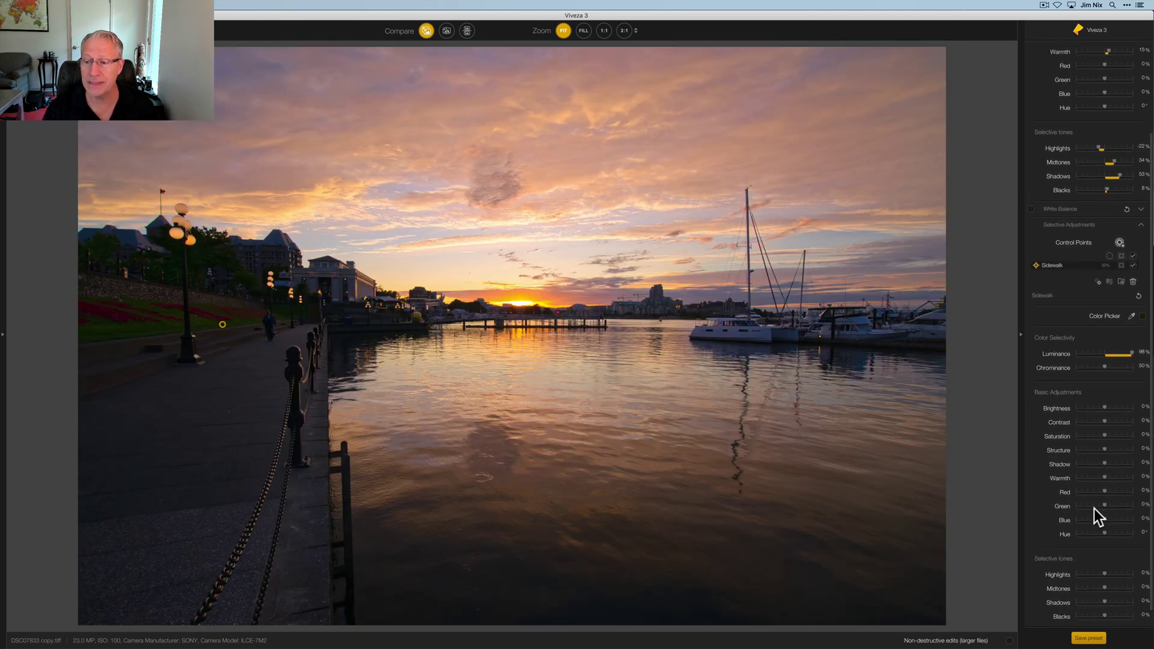
{"action": "scroll", "coordinate": [1094, 509], "scroll_direction": "up", "scroll_amount": 3}
{"action": "left_click", "coordinate": [1141, 80]}
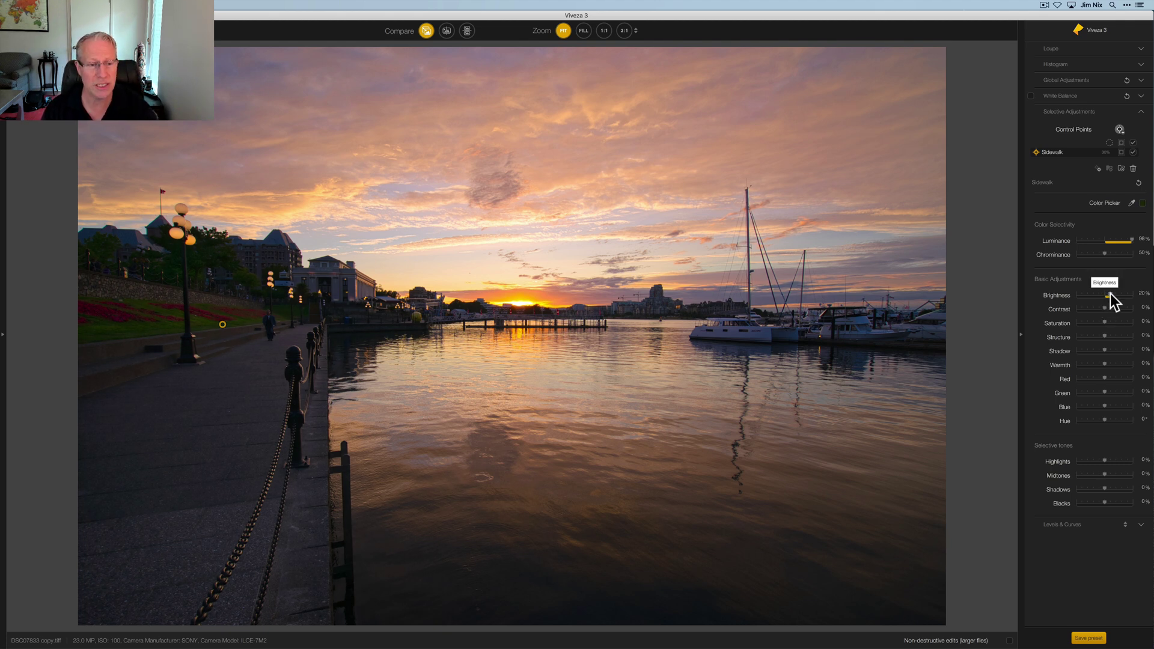
{"action": "left_click_drag", "start_coordinate": [1110, 293], "coordinate": [1113, 293]}
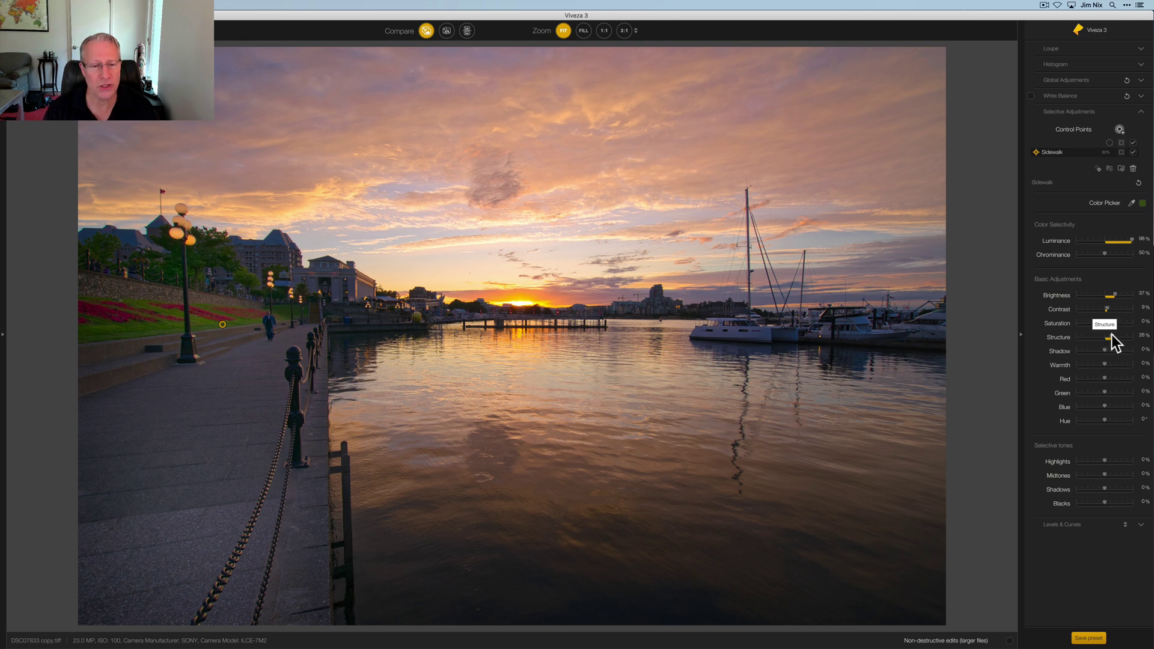
- Preview maximum Structure on the sidewalk, then return it to about 0%
{"action": "mouse_move", "coordinate": [1114, 334]}
{"action": "left_mouse_down"}
{"action": "mouse_move", "coordinate": [1127, 336]}
{"action": "mouse_move", "coordinate": [1117, 338]}
{"action": "left_mouse_up"}
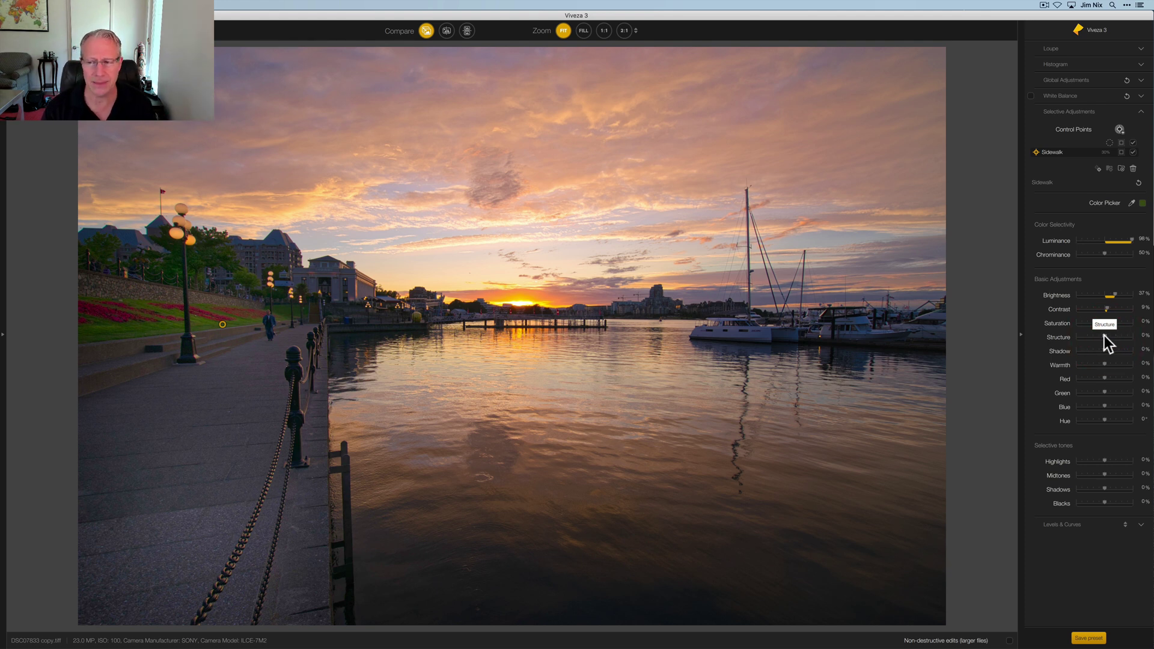
{"action": "left_click_drag", "start_coordinate": [1104, 335], "coordinate": [1135, 334]}
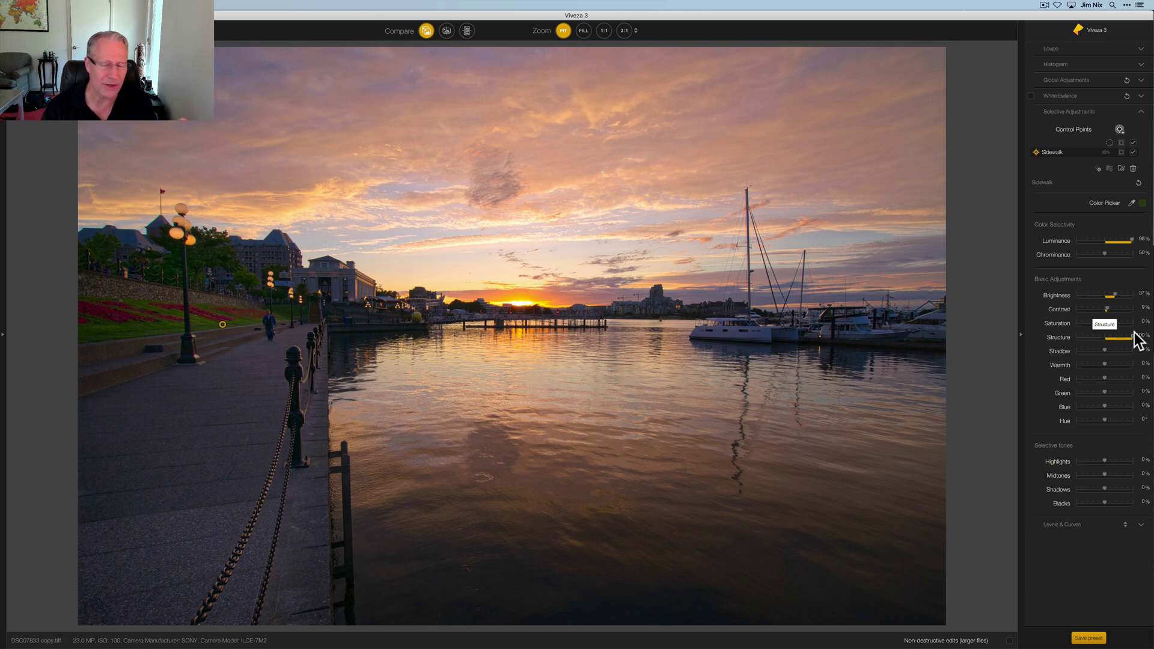
{"action": "left_click_drag", "start_coordinate": [1134, 336], "coordinate": [1114, 336]}
{"action": "left_click", "coordinate": [1105, 338]}
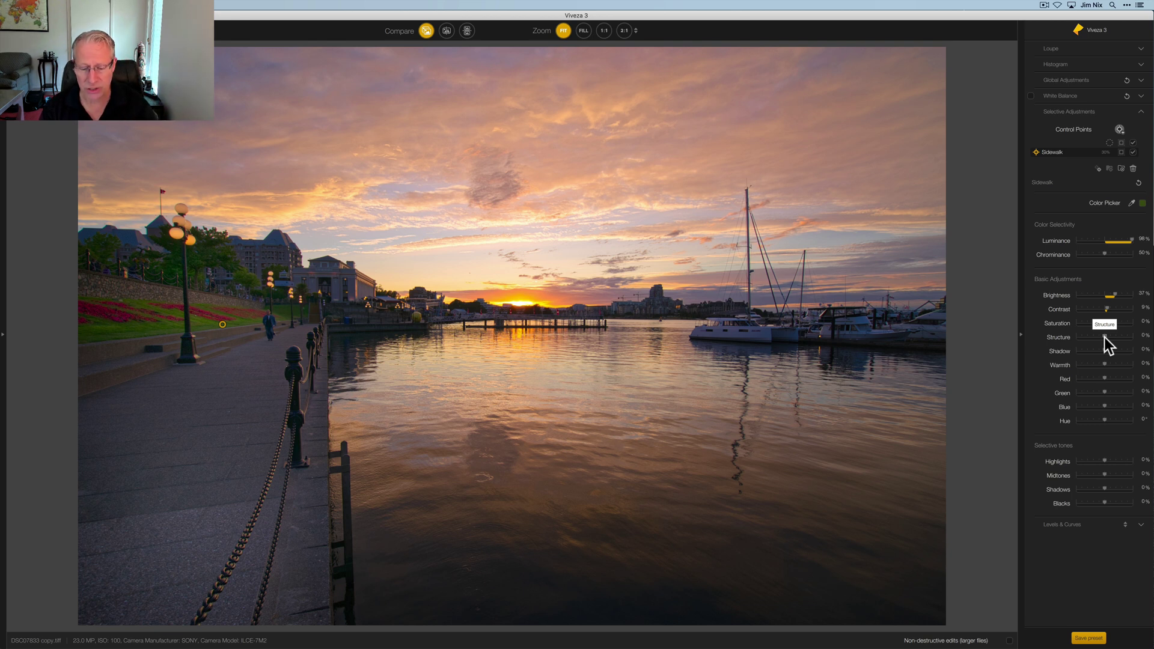
{"action": "mouse_move", "coordinate": [1137, 157]}
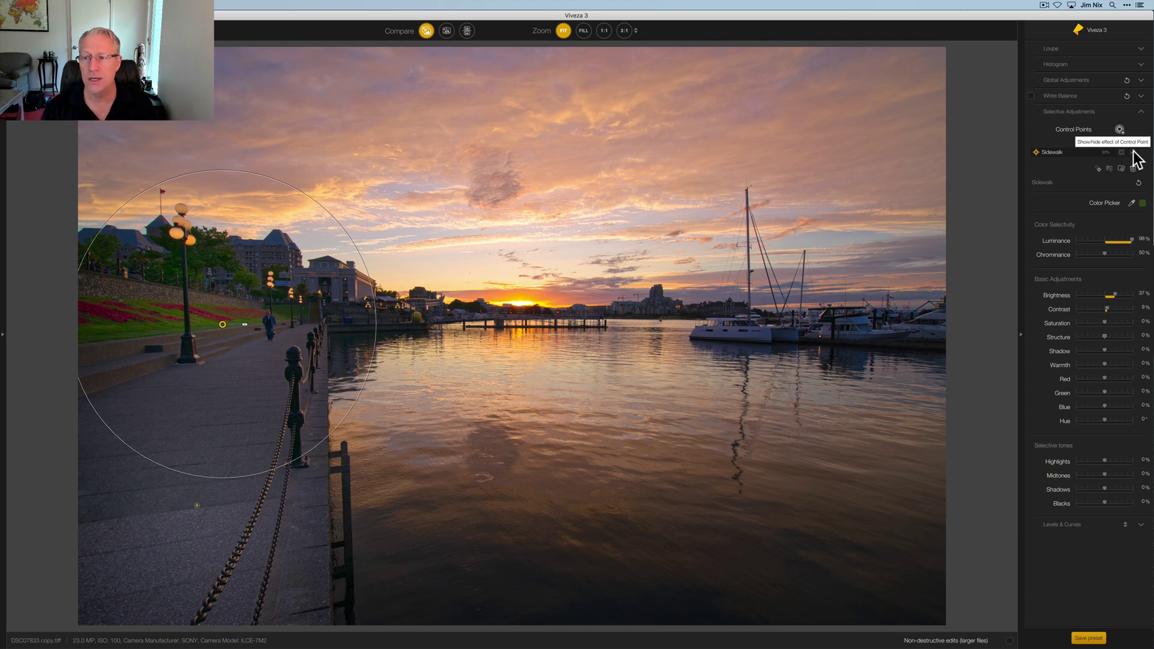
{"action": "left_click", "coordinate": [1134, 151]}
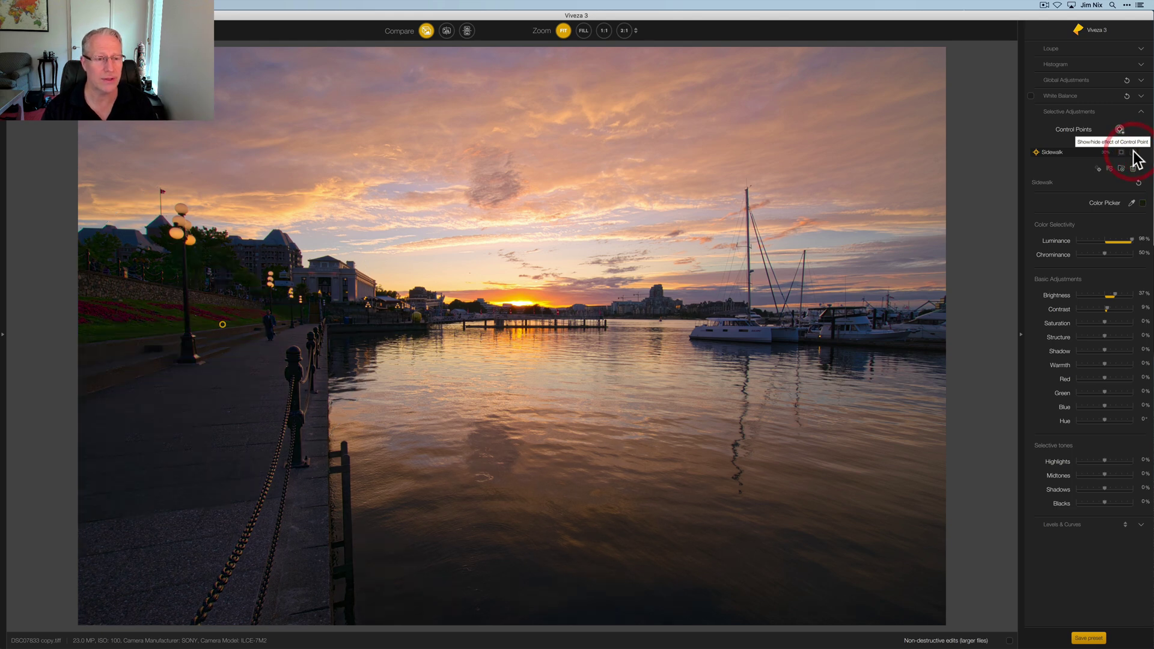
{"action": "left_click", "coordinate": [1135, 151]}
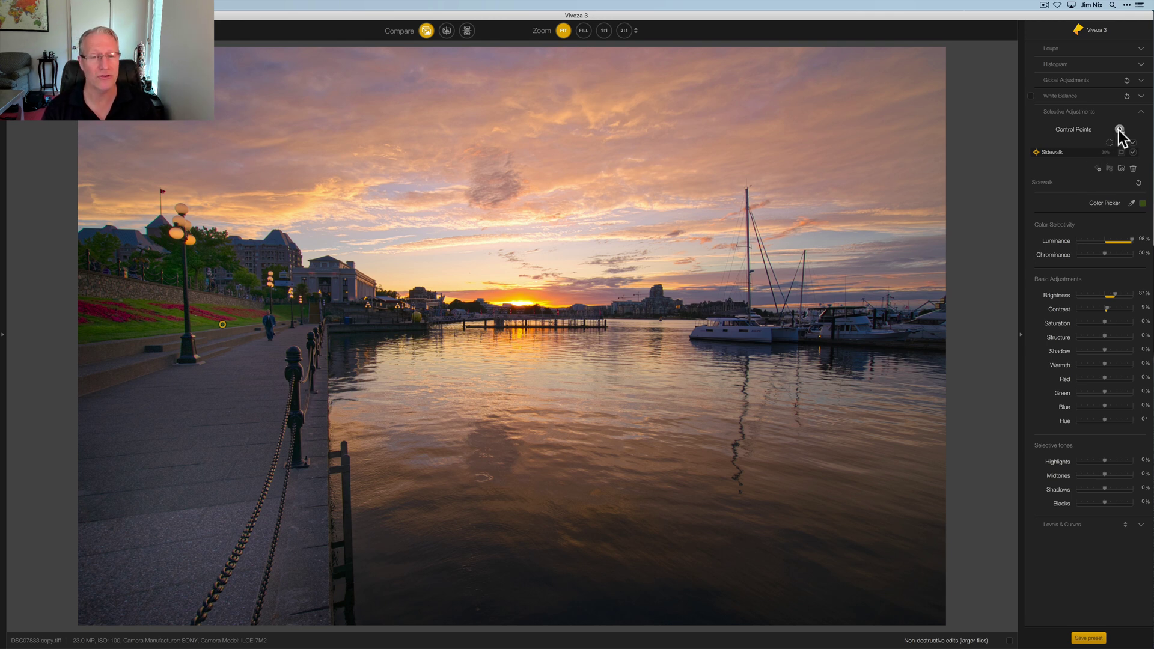
{"action": "left_click", "coordinate": [1120, 129]}
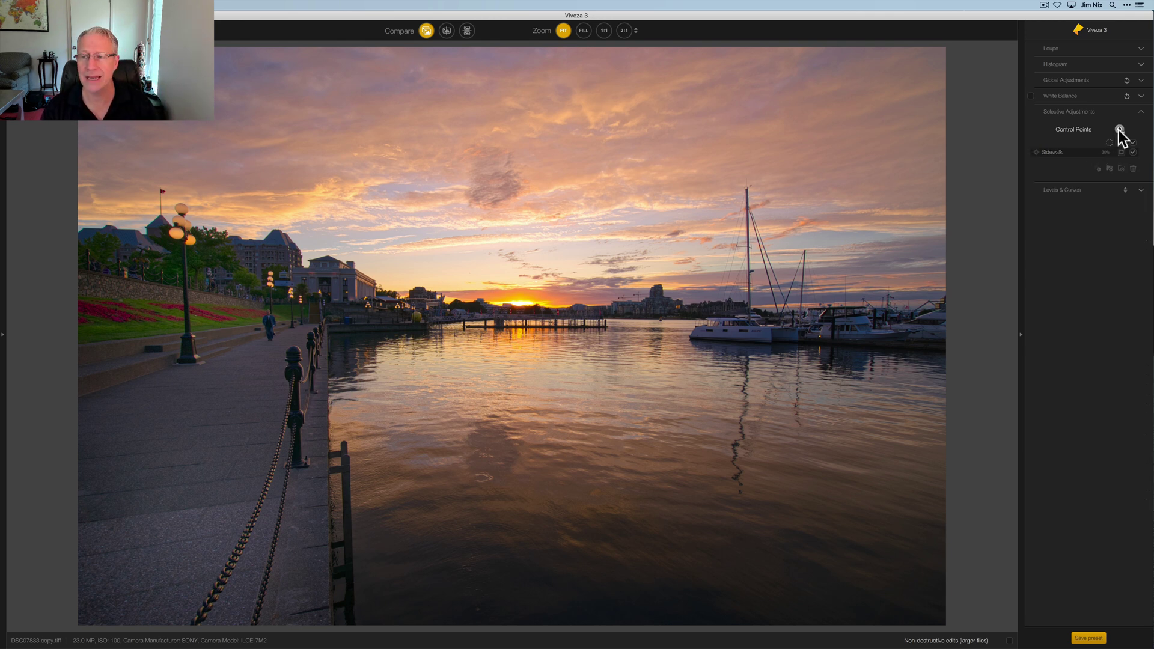
{"action": "left_click", "coordinate": [444, 451]}
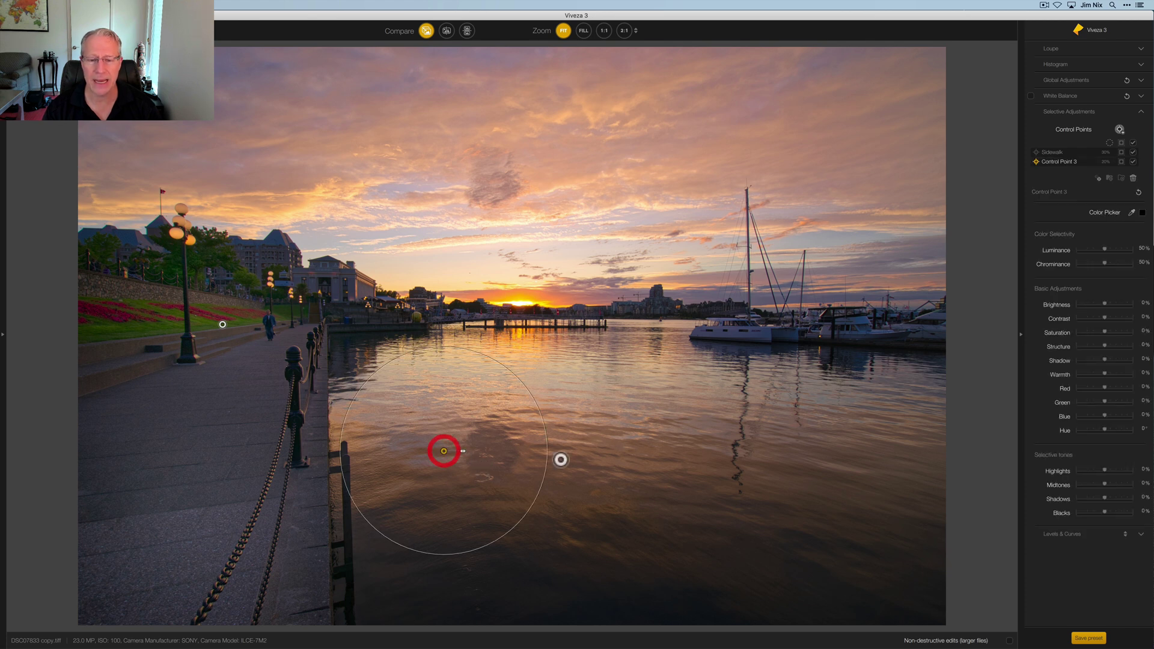
{"action": "left_click", "coordinate": [636, 468]}
{"action": "left_click", "coordinate": [839, 464]}
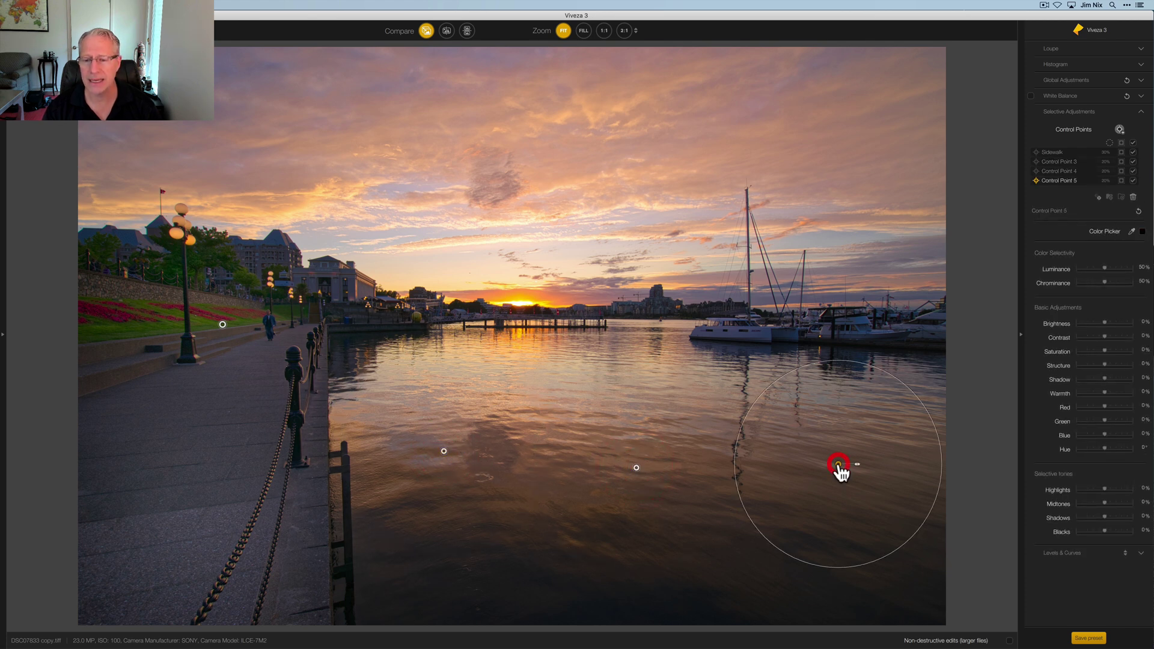
{"action": "left_click", "coordinate": [792, 140]}
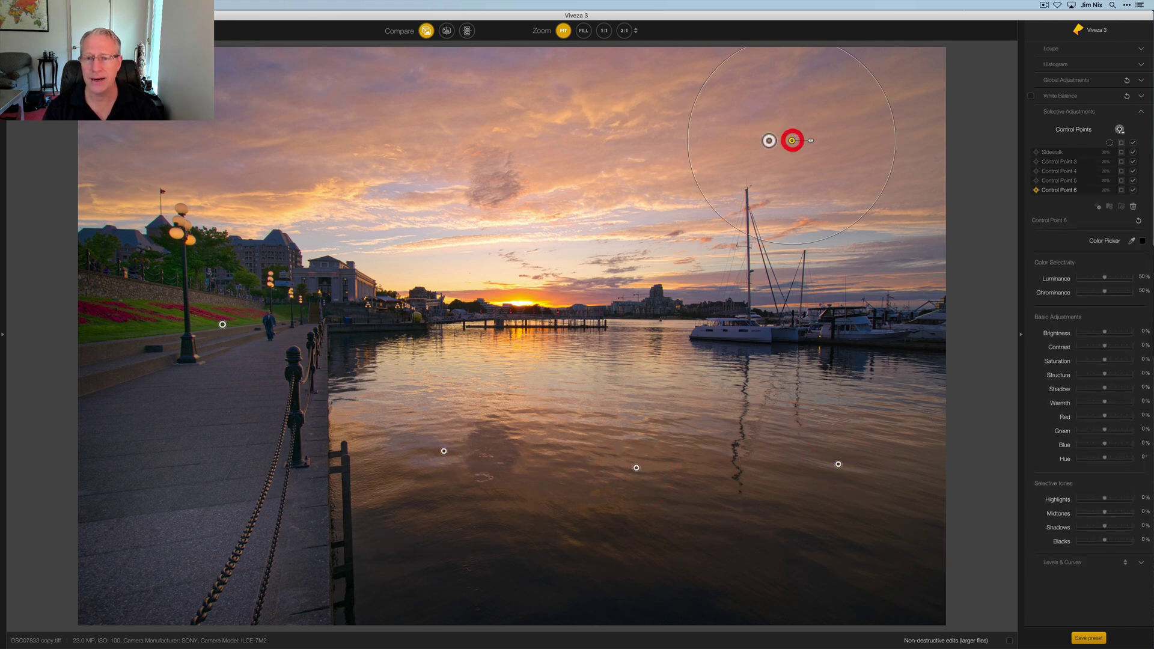
{"action": "left_click", "coordinate": [599, 144]}
{"action": "left_click", "coordinate": [401, 129]}
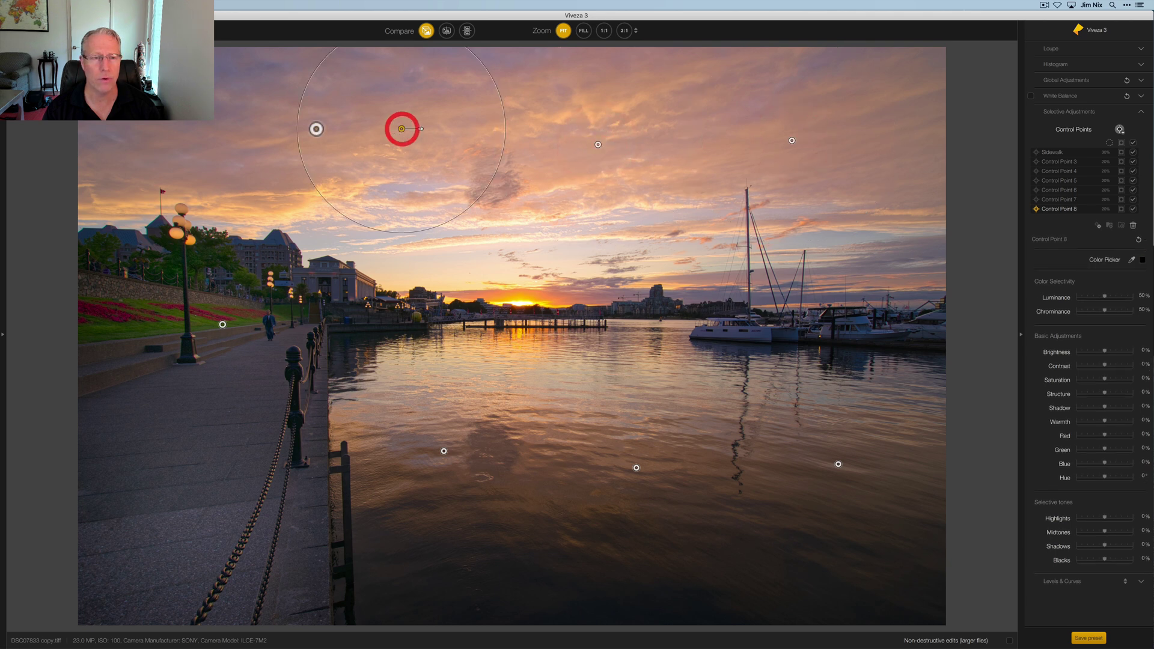
{"action": "left_click", "coordinate": [211, 122]}
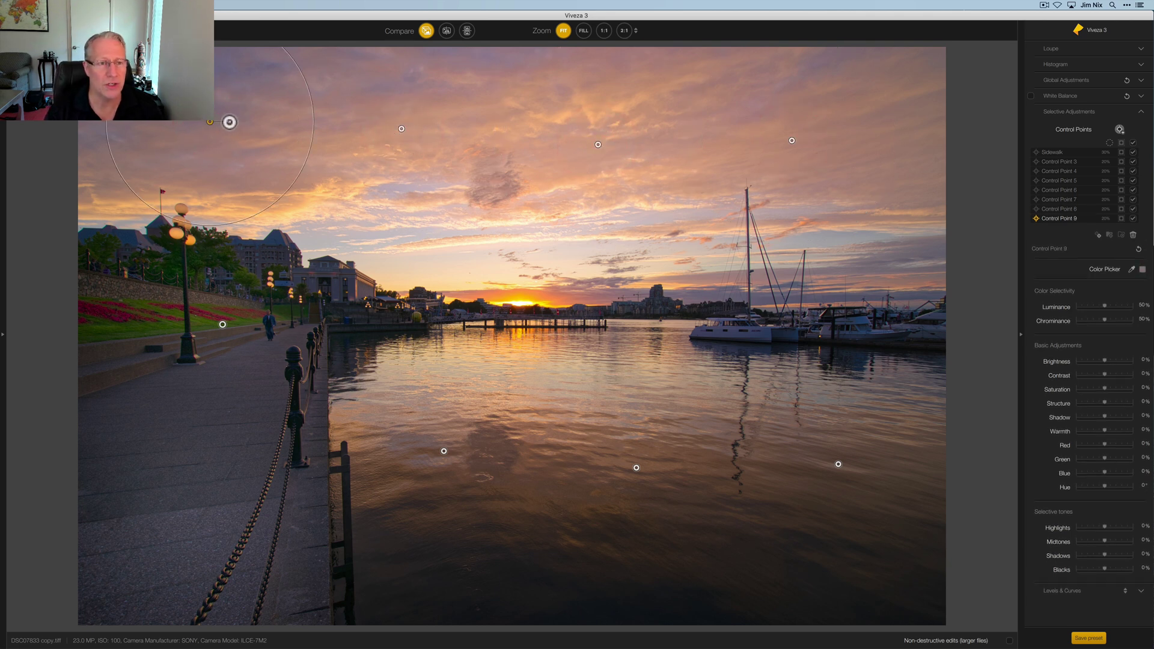
{"action": "left_click_drag", "start_coordinate": [229, 121], "coordinate": [231, 122]}
{"action": "left_click", "coordinate": [401, 129]}
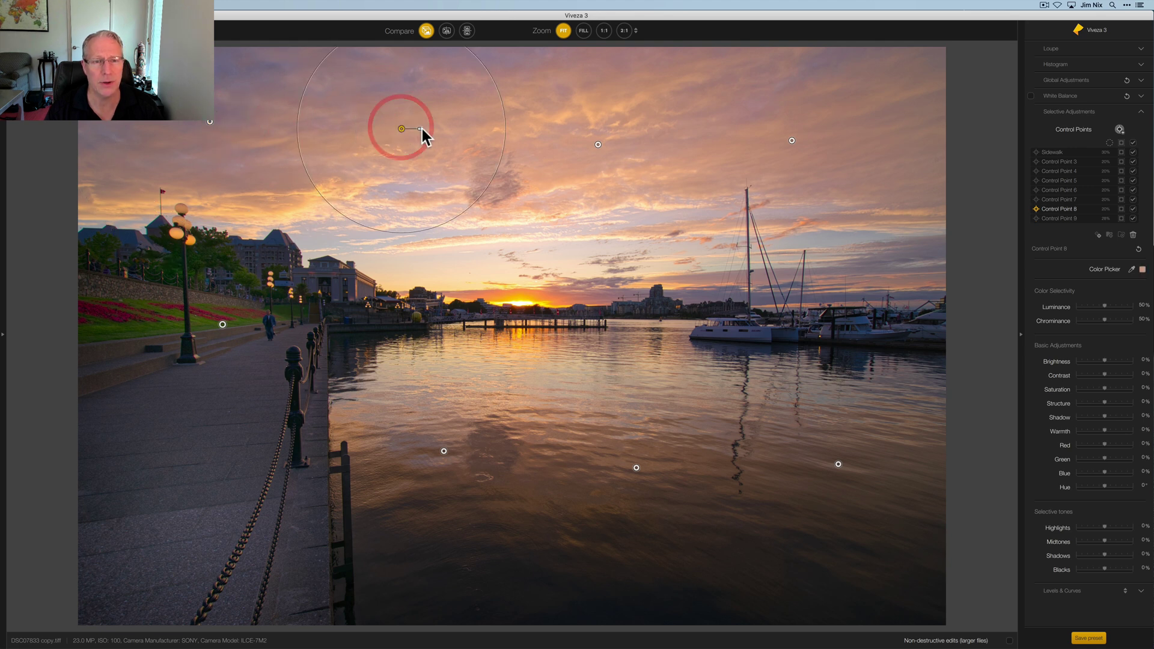
{"action": "left_click", "coordinate": [839, 464]}
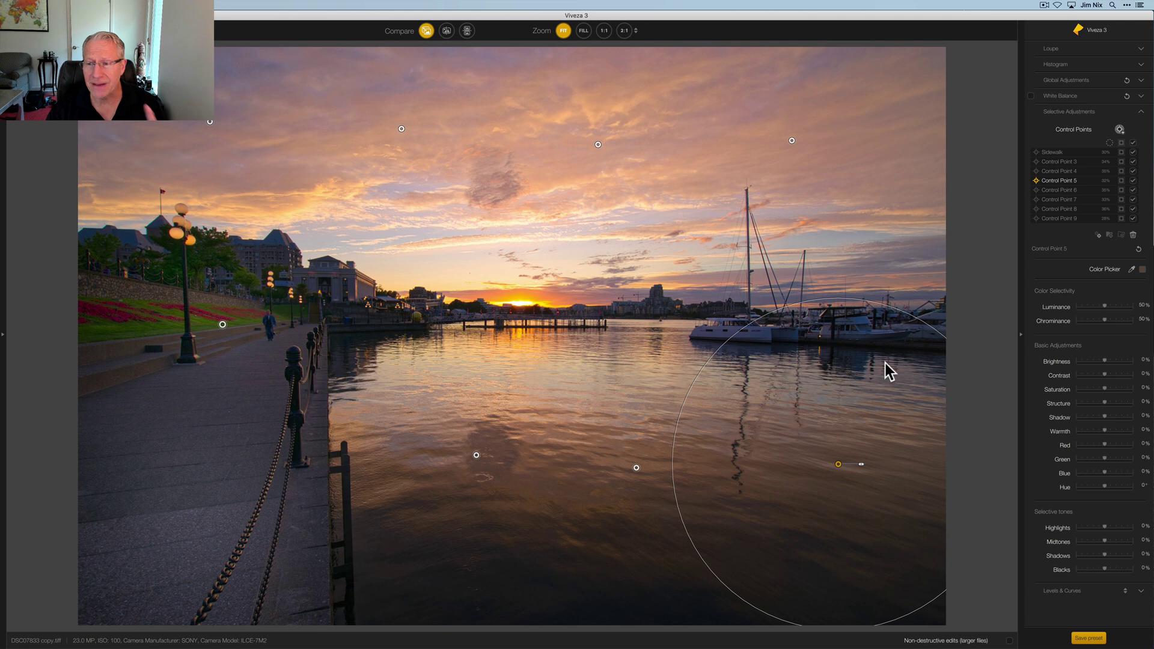
- Select the sky and water control points, group them, and start renaming the group Sky
{"action": "left_click", "coordinate": [1063, 162]}
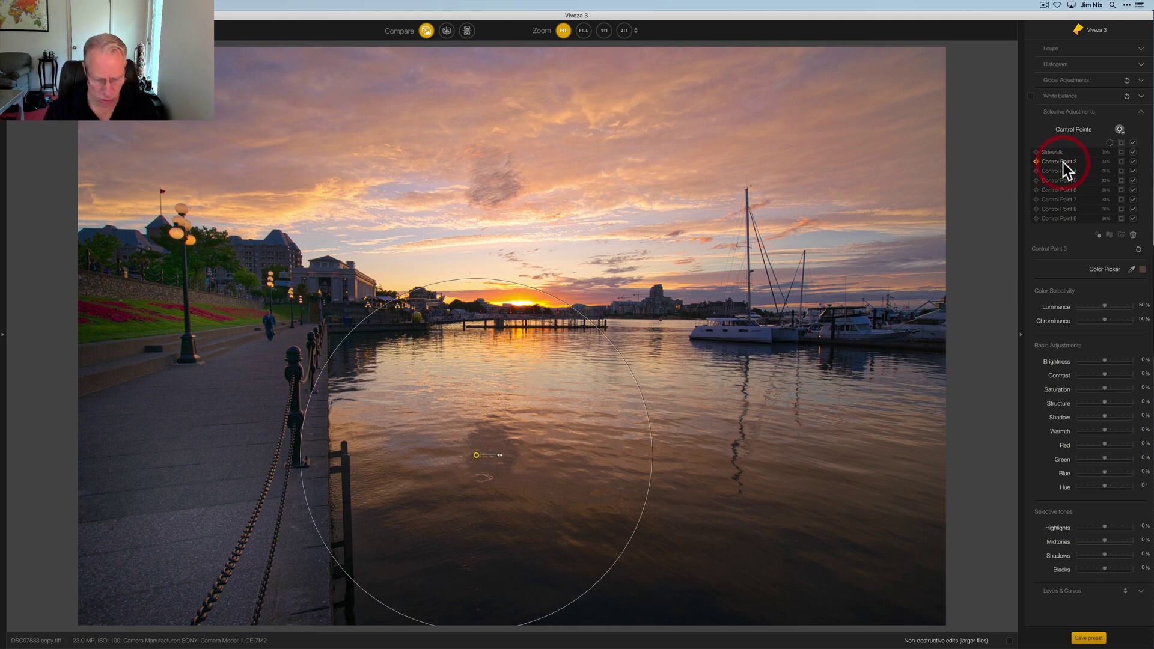
{"action": "left_click", "coordinate": [1062, 172], "text": "shift"}
{"action": "left_click", "coordinate": [1062, 179], "text": "shift"}
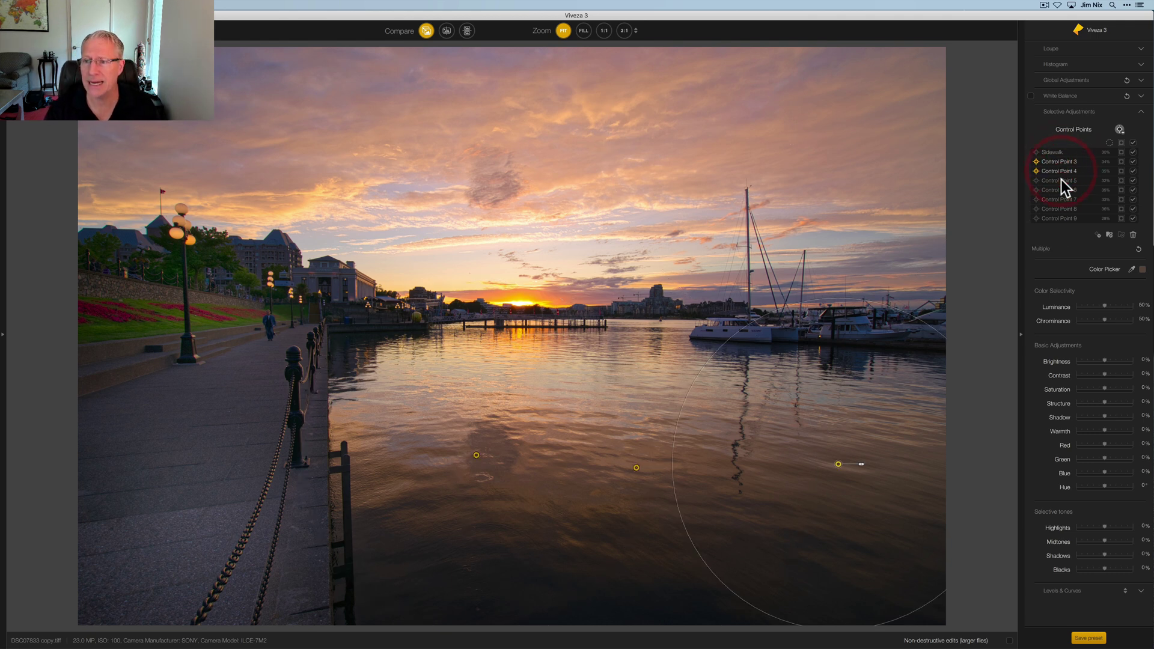
{"action": "left_click", "coordinate": [1062, 190], "text": "shift"}
{"action": "left_click", "coordinate": [1062, 200], "text": "shift"}
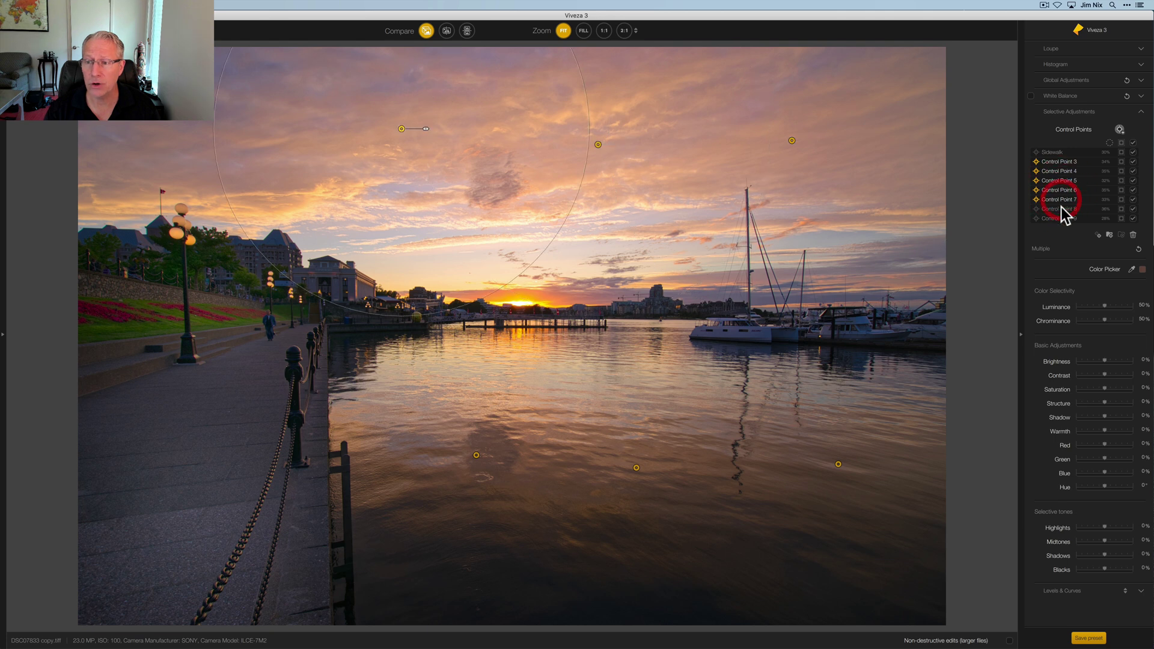
{"action": "left_click", "coordinate": [1062, 209], "text": "shift"}
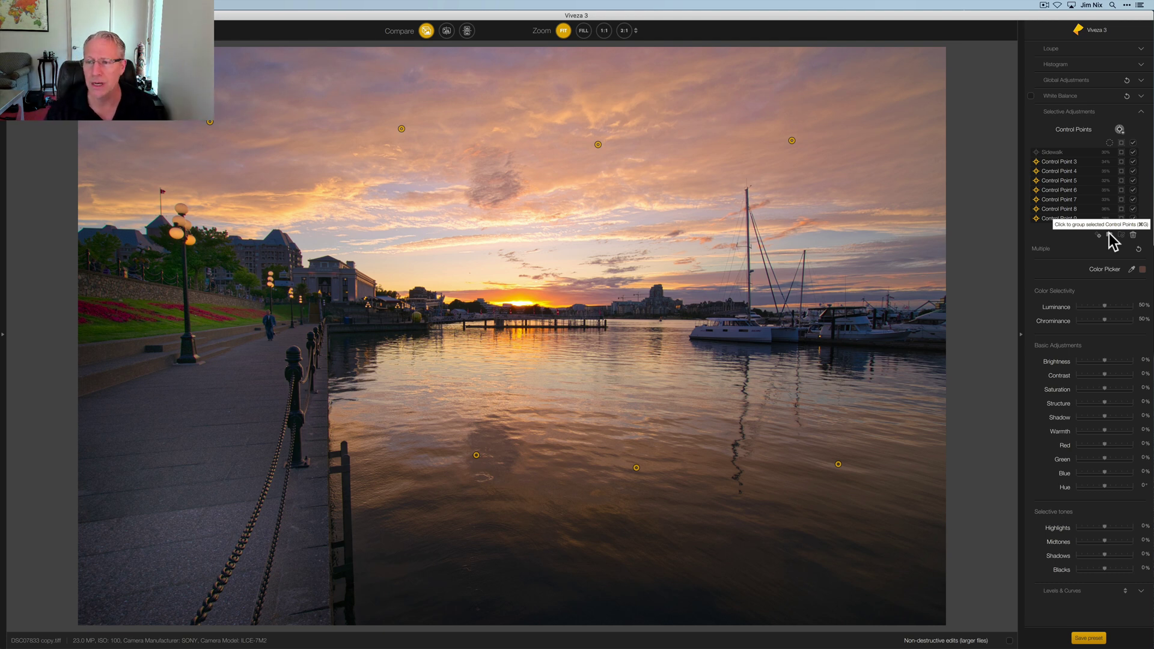
{"action": "left_click", "coordinate": [1109, 234]}
{"action": "double_click", "coordinate": [1052, 162]}
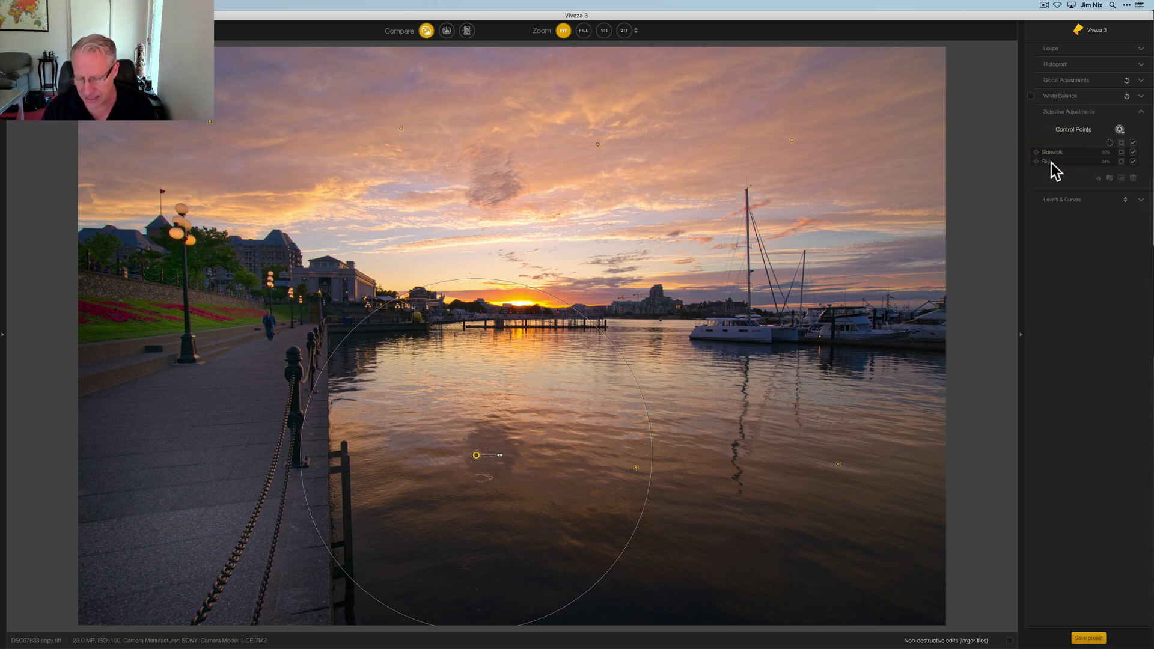
- Show the Sky group's mask and set Luminance selectivity 64%, Chrominance 49%
{"action": "left_click", "coordinate": [1045, 164]}
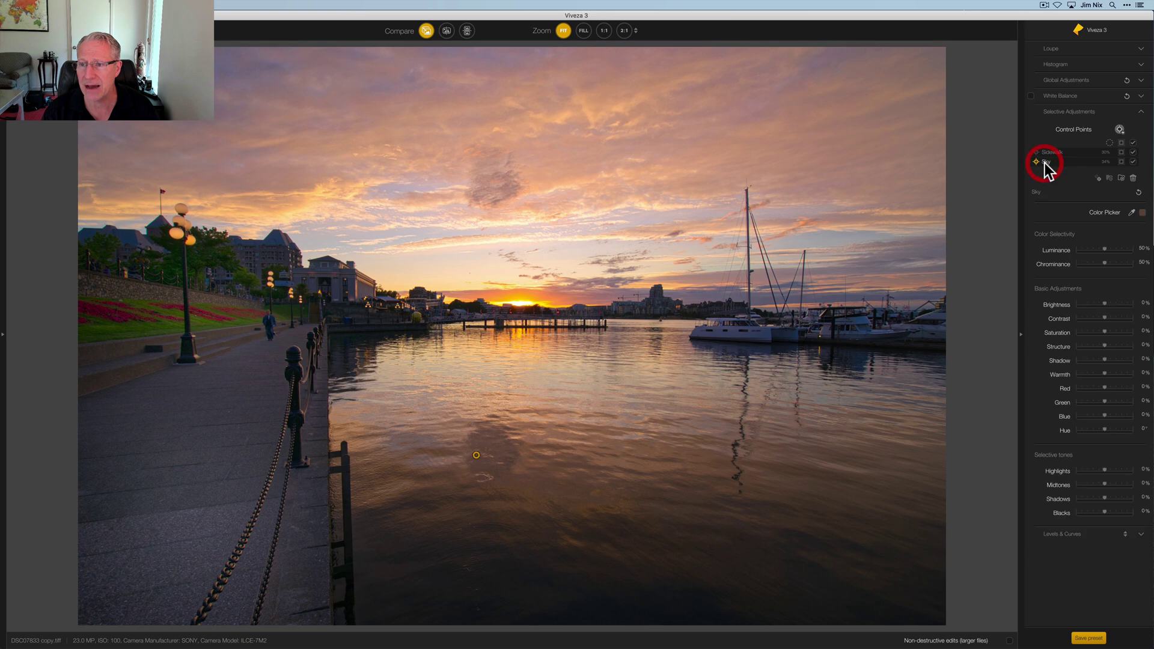
{"action": "left_click", "coordinate": [1120, 161]}
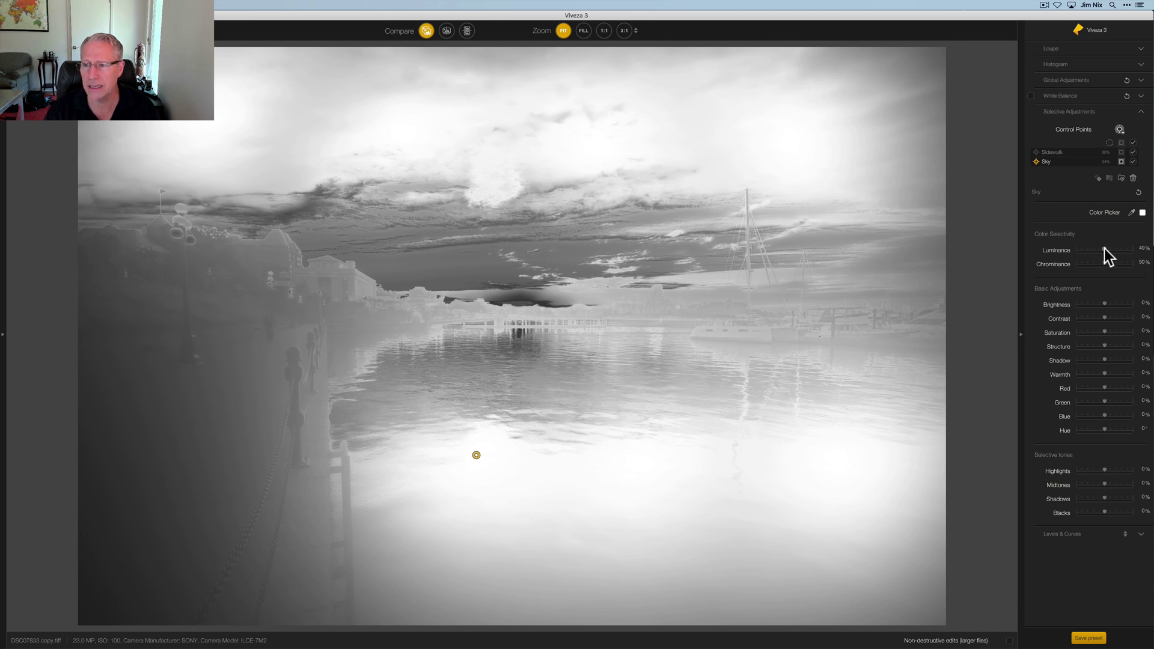
{"action": "left_click_drag", "start_coordinate": [1106, 249], "coordinate": [1112, 249]}
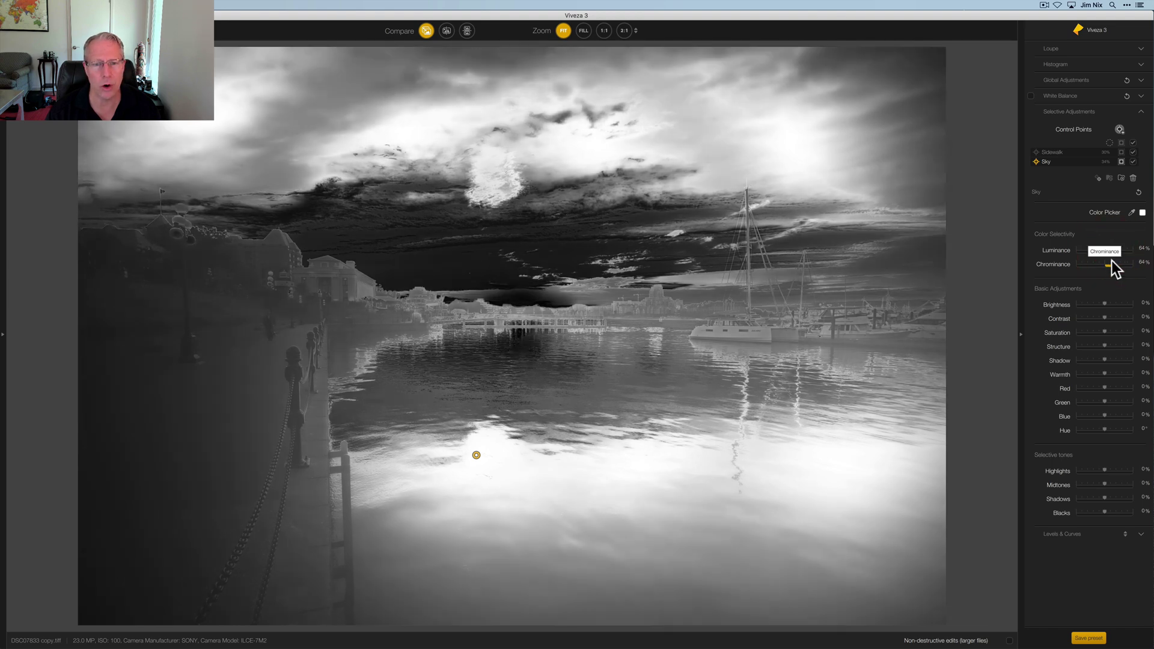
{"action": "left_click_drag", "start_coordinate": [1112, 263], "coordinate": [1105, 263]}
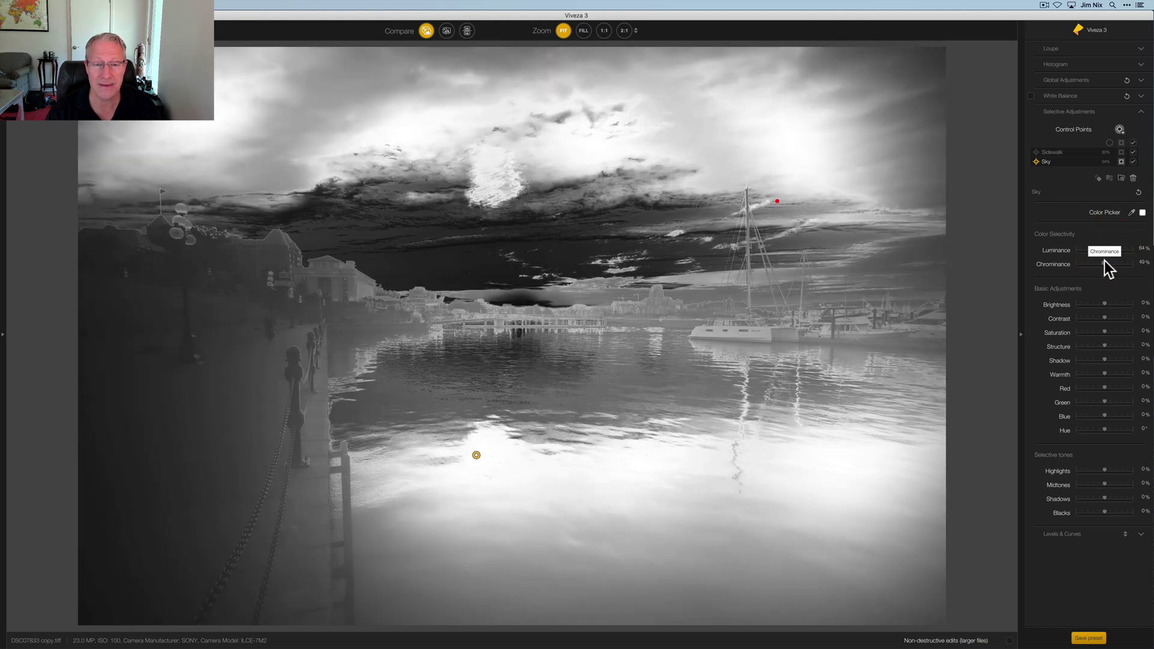
- Reposition three sky control points to cover more of the clouds
{"action": "mouse_move", "coordinate": [421, 207]}
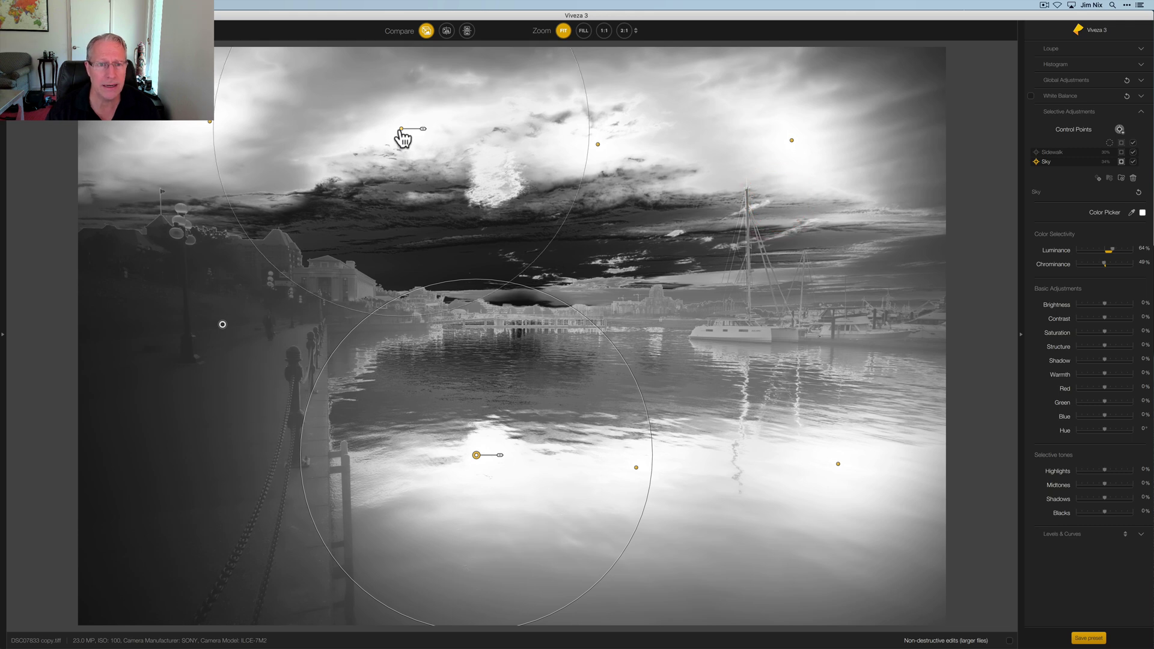
{"action": "left_click_drag", "start_coordinate": [401, 129], "coordinate": [435, 156]}
{"action": "left_click", "coordinate": [598, 146]}
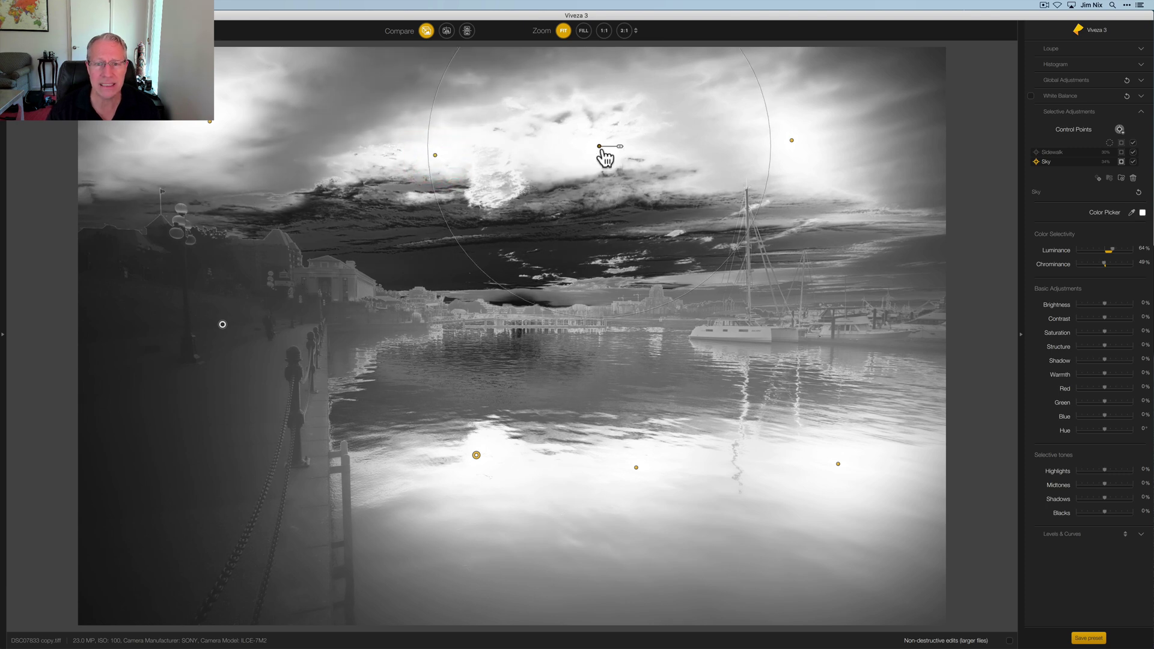
{"action": "left_click_drag", "start_coordinate": [600, 147], "coordinate": [612, 166]}
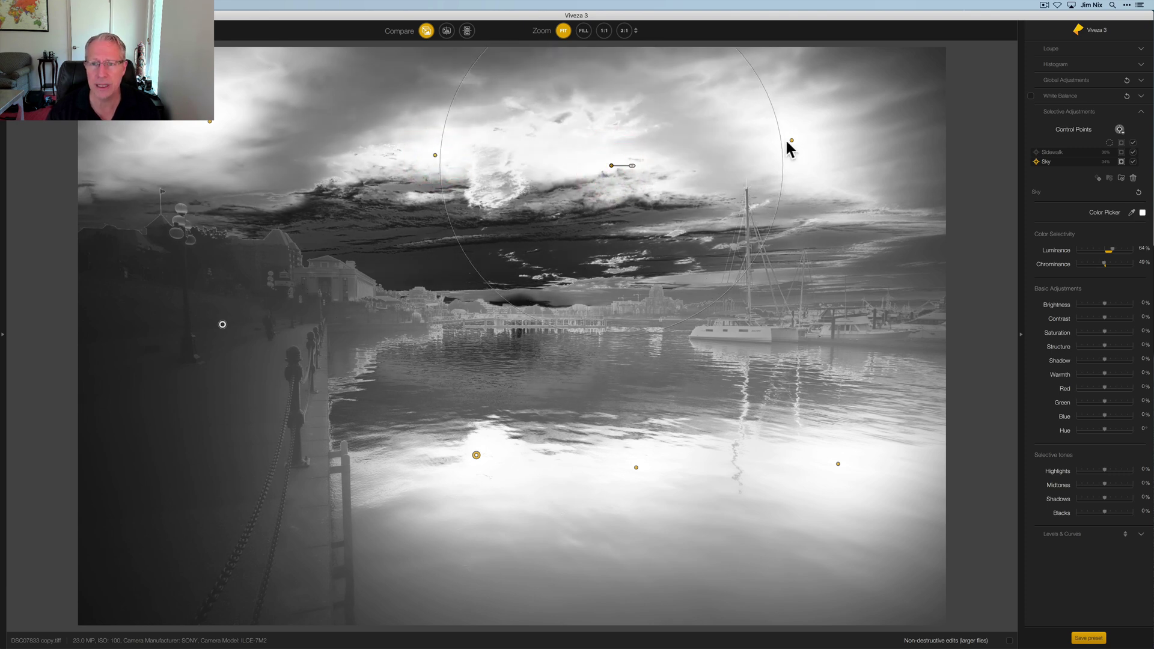
{"action": "left_click_drag", "start_coordinate": [790, 142], "coordinate": [797, 140]}
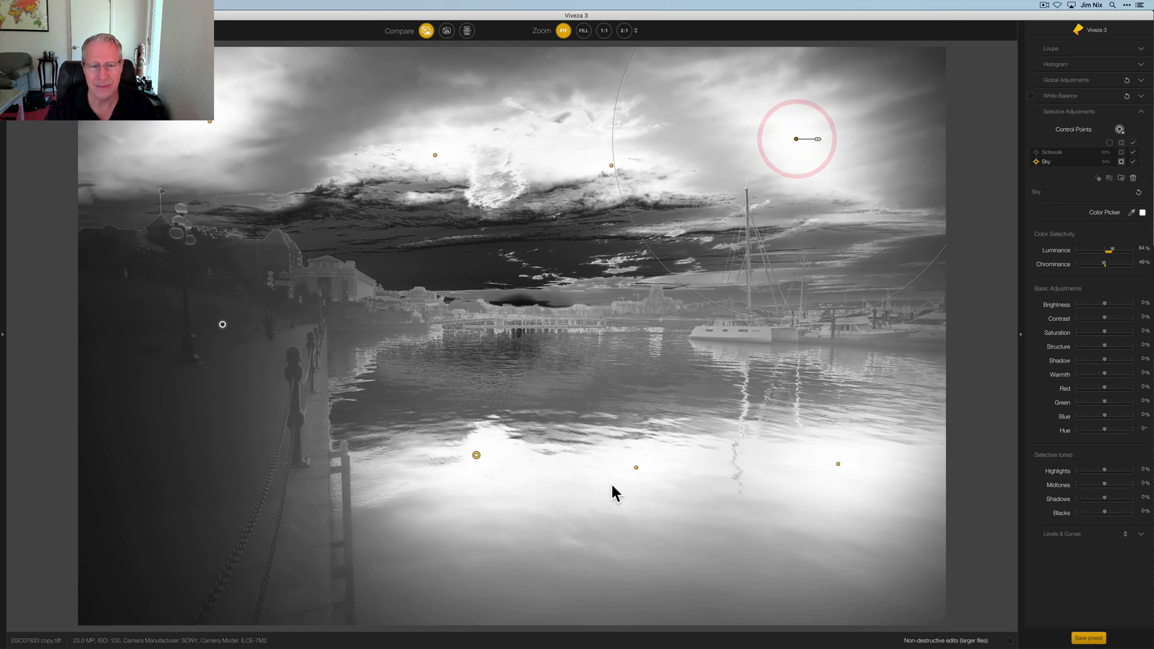
{"action": "mouse_move", "coordinate": [1122, 164]}
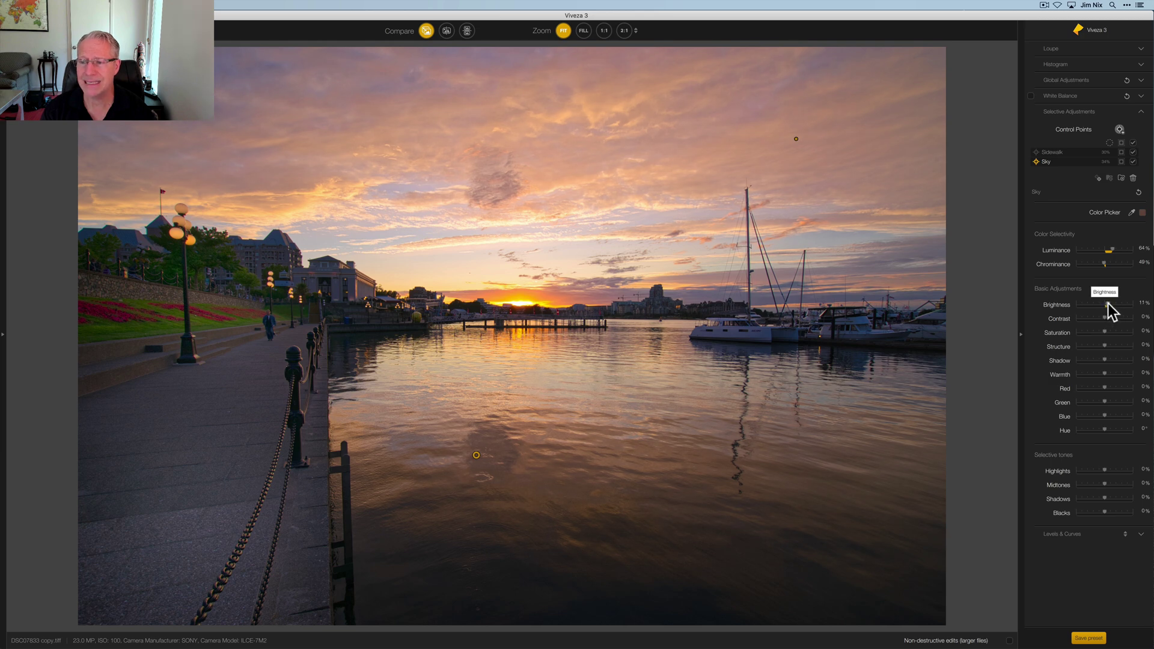
- Set the Sky group's Brightness to 24% and fine-tune Saturation to 24%
{"action": "left_click_drag", "start_coordinate": [1108, 305], "coordinate": [1110, 304]}
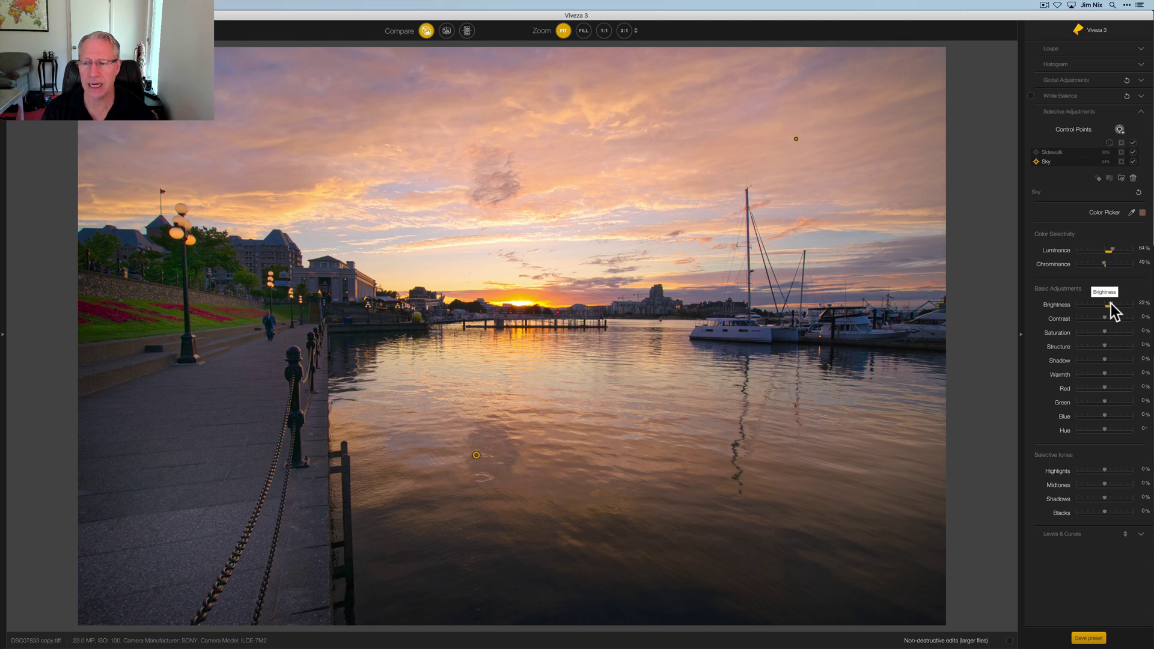
{"action": "left_click_drag", "start_coordinate": [1102, 333], "coordinate": [1105, 330]}
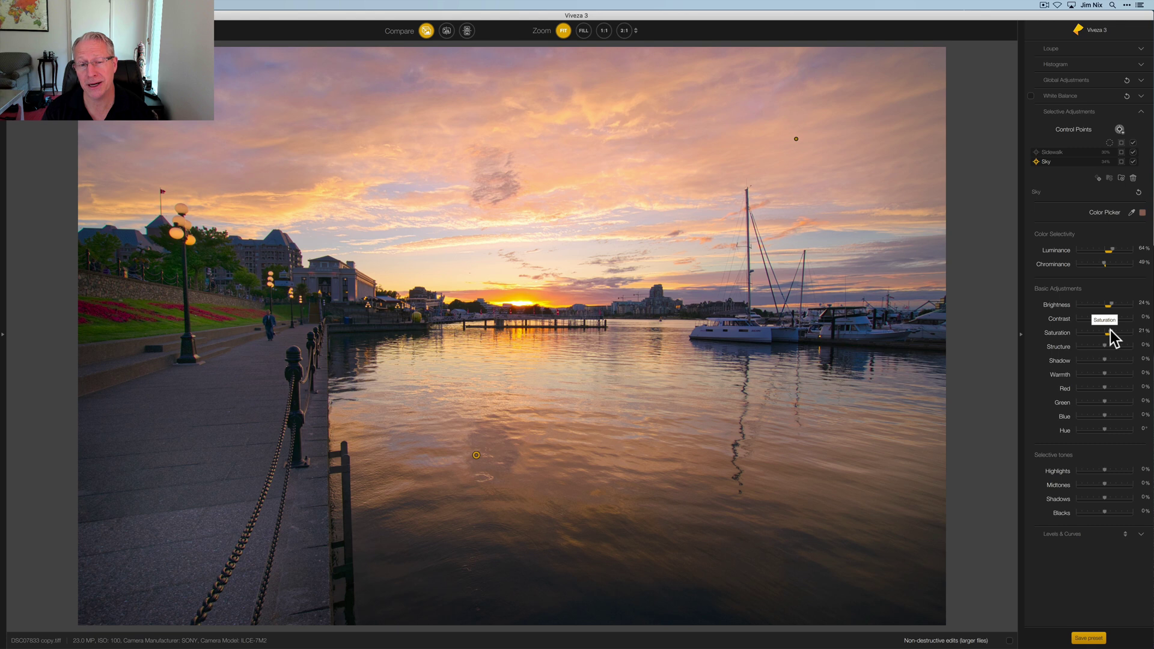
{"action": "left_click_drag", "start_coordinate": [1111, 330], "coordinate": [1111, 330]}
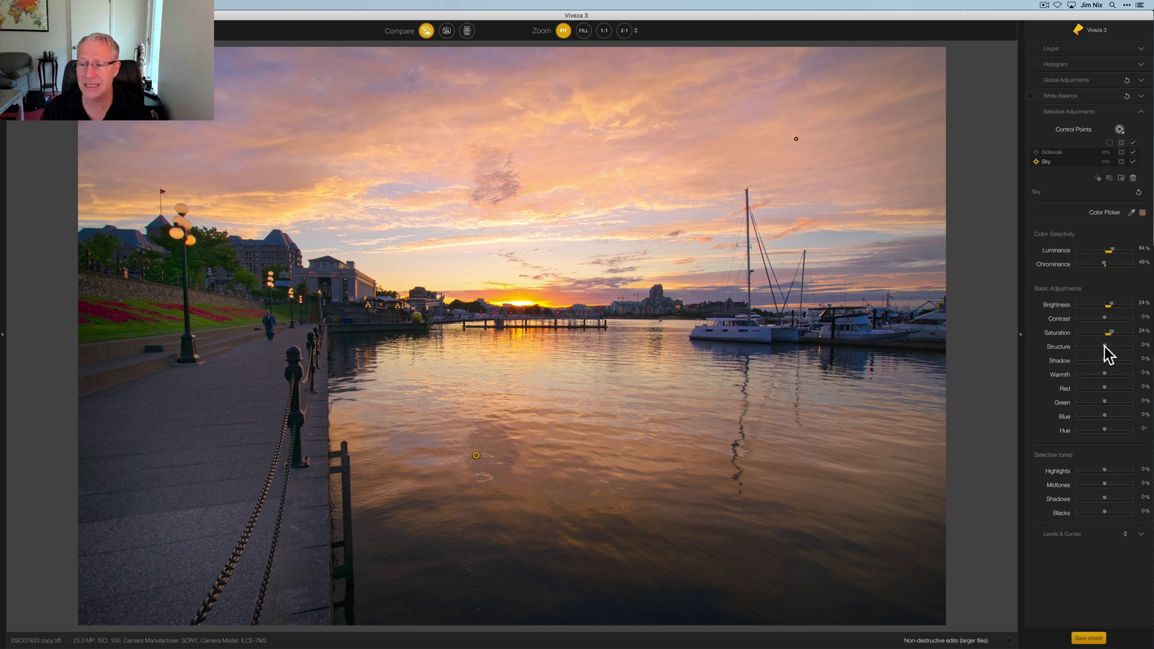
- Try Structure on the Sky group, reset it to 0%, and lower selective Shadows to 18%
{"action": "left_click_drag", "start_coordinate": [1088, 344], "coordinate": [1087, 344]}
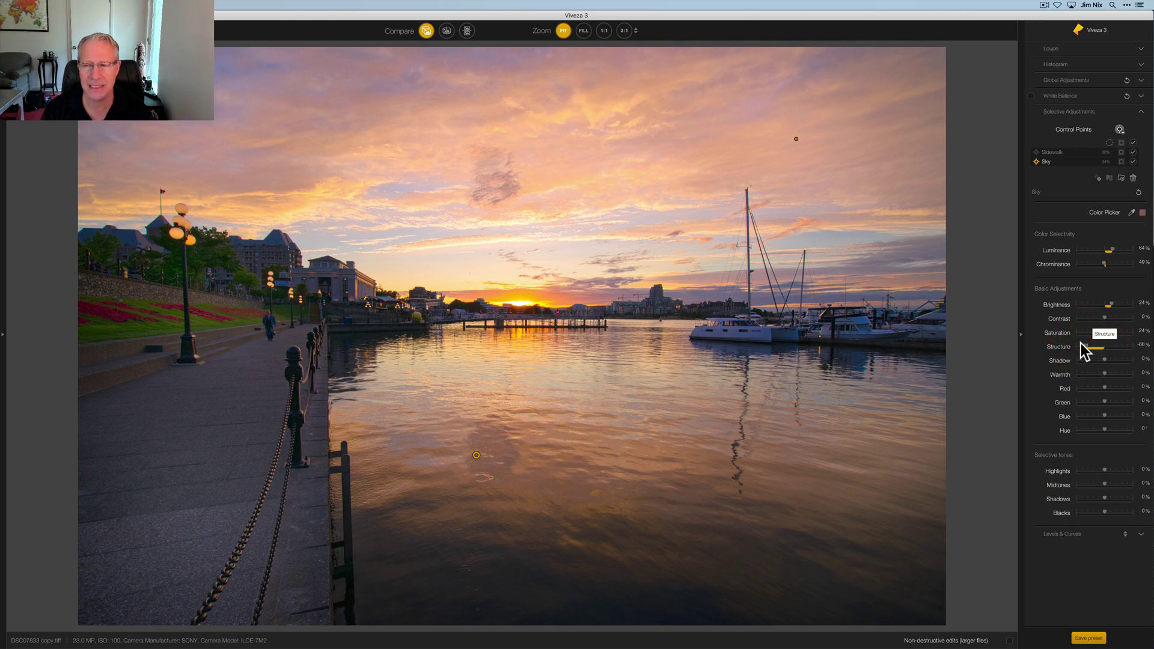
{"action": "double_click", "coordinate": [1086, 344]}
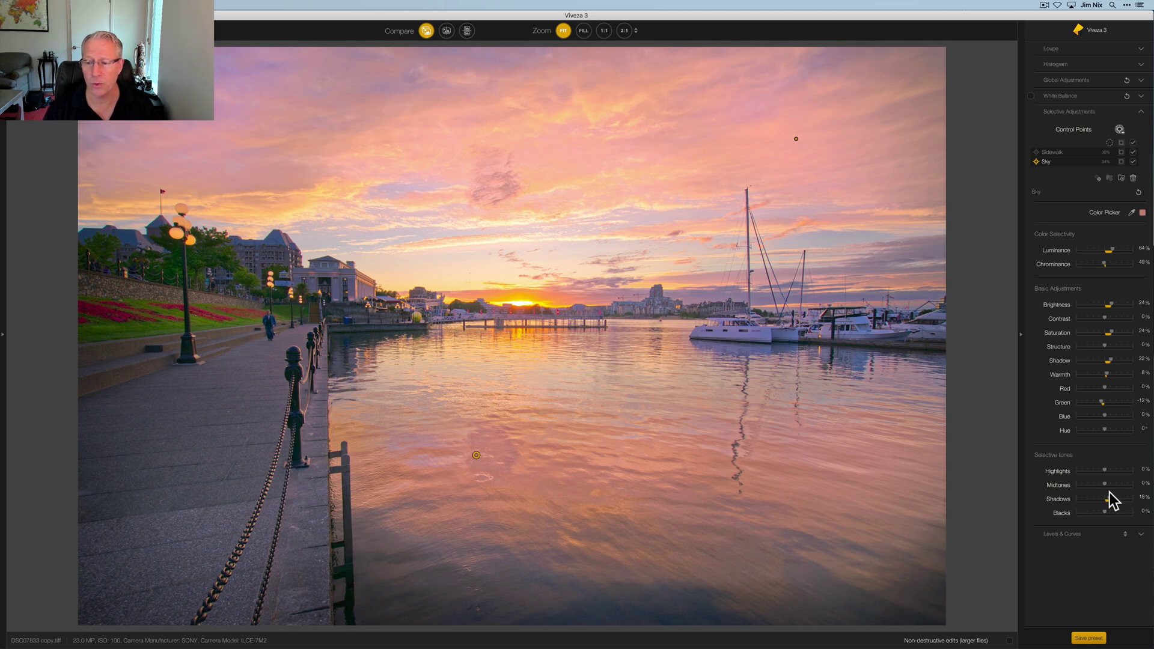
{"action": "left_click_drag", "start_coordinate": [1112, 500], "coordinate": [1108, 482]}
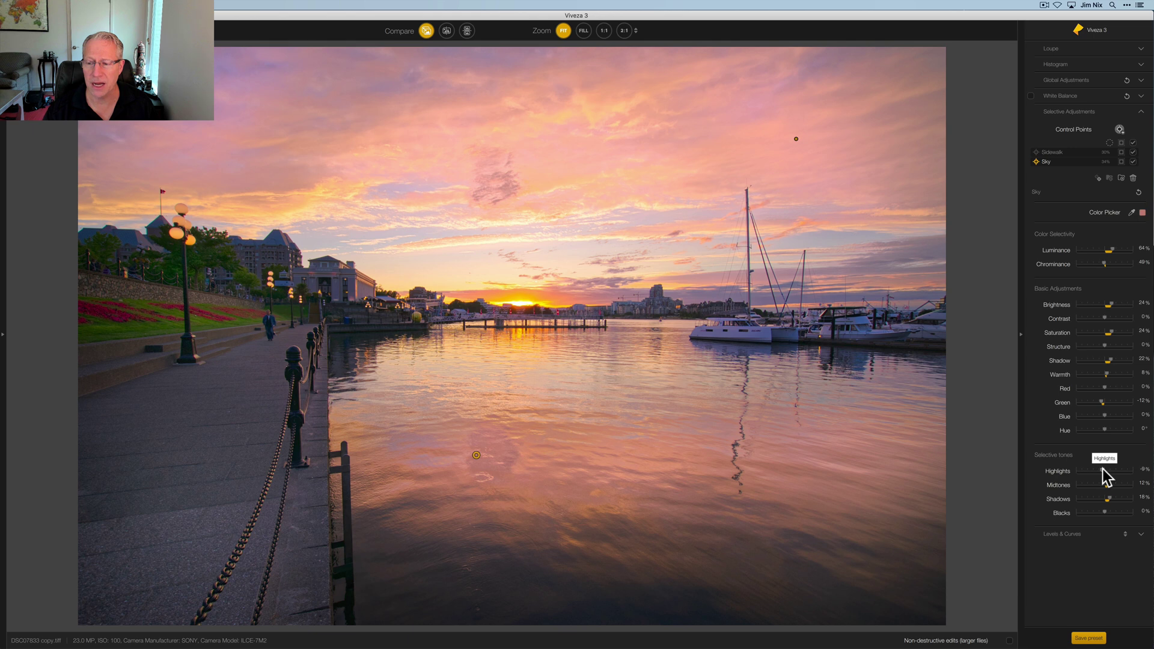
{"action": "left_click", "coordinate": [1102, 470]}
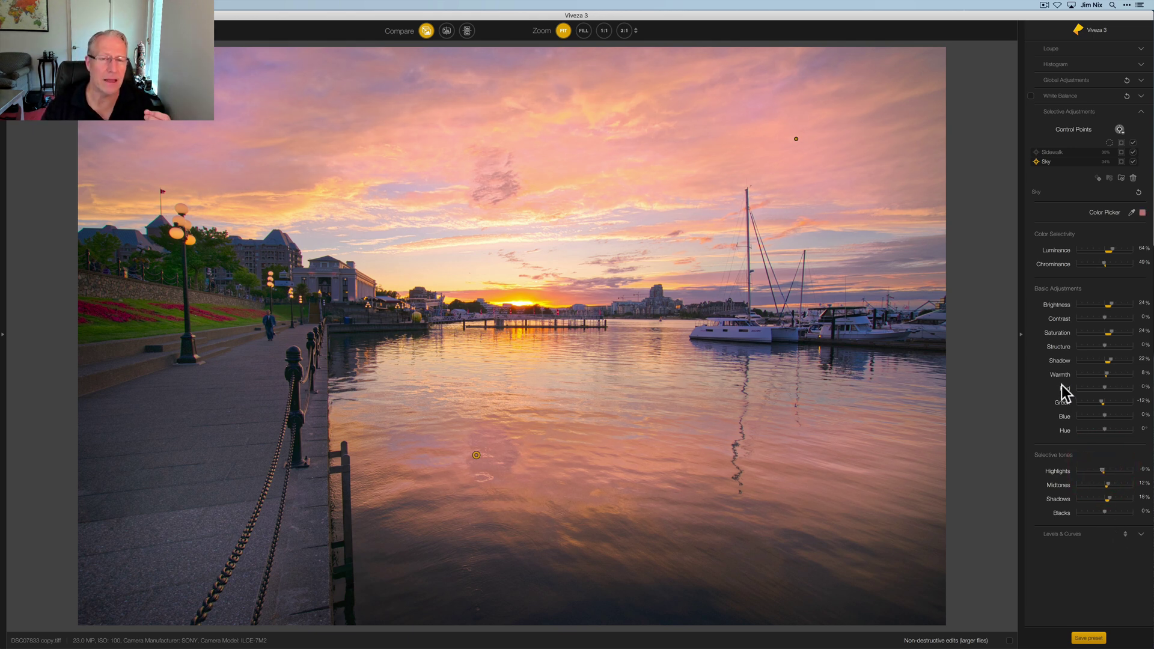
- Compare original and edited harbour photo in split view, then show the full edited image
{"action": "left_click", "coordinate": [429, 30]}
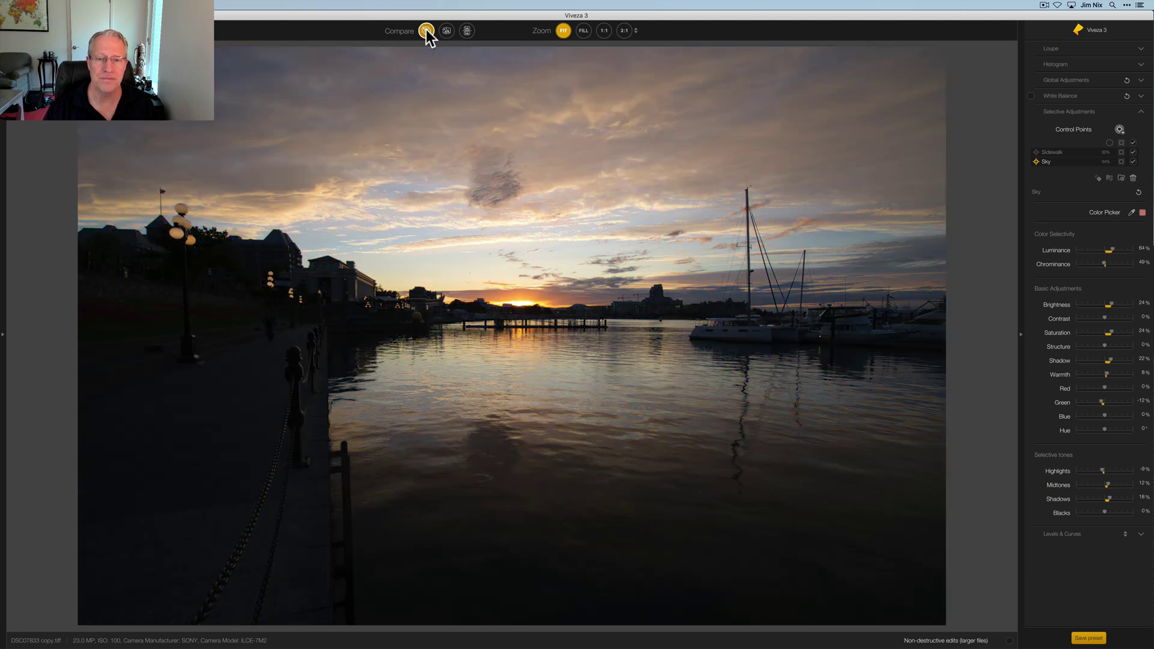
{"action": "left_click", "coordinate": [426, 30]}
{"action": "left_click", "coordinate": [446, 31]}
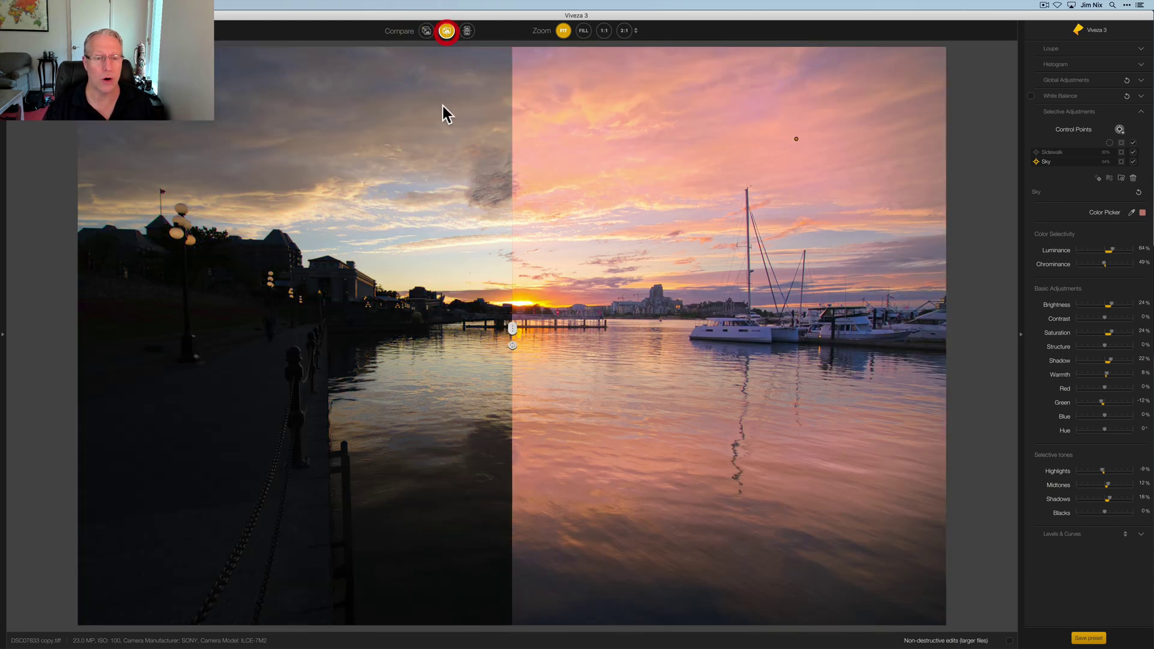
{"action": "left_click_drag", "start_coordinate": [512, 326], "coordinate": [288, 330]}
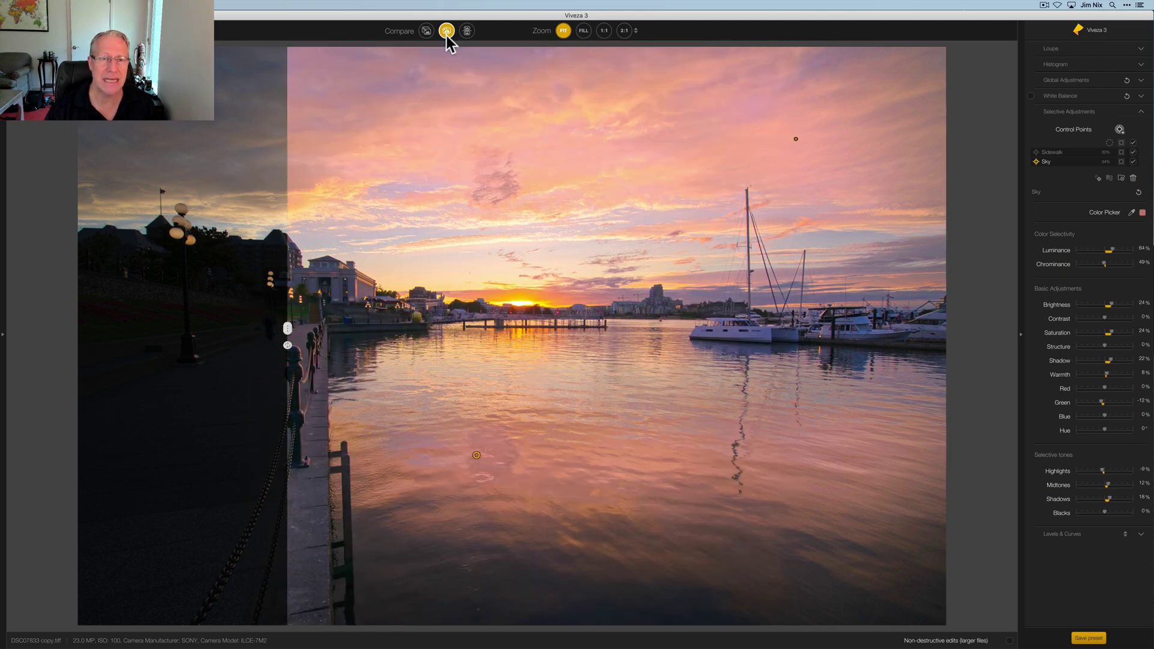
{"action": "left_click", "coordinate": [426, 31]}
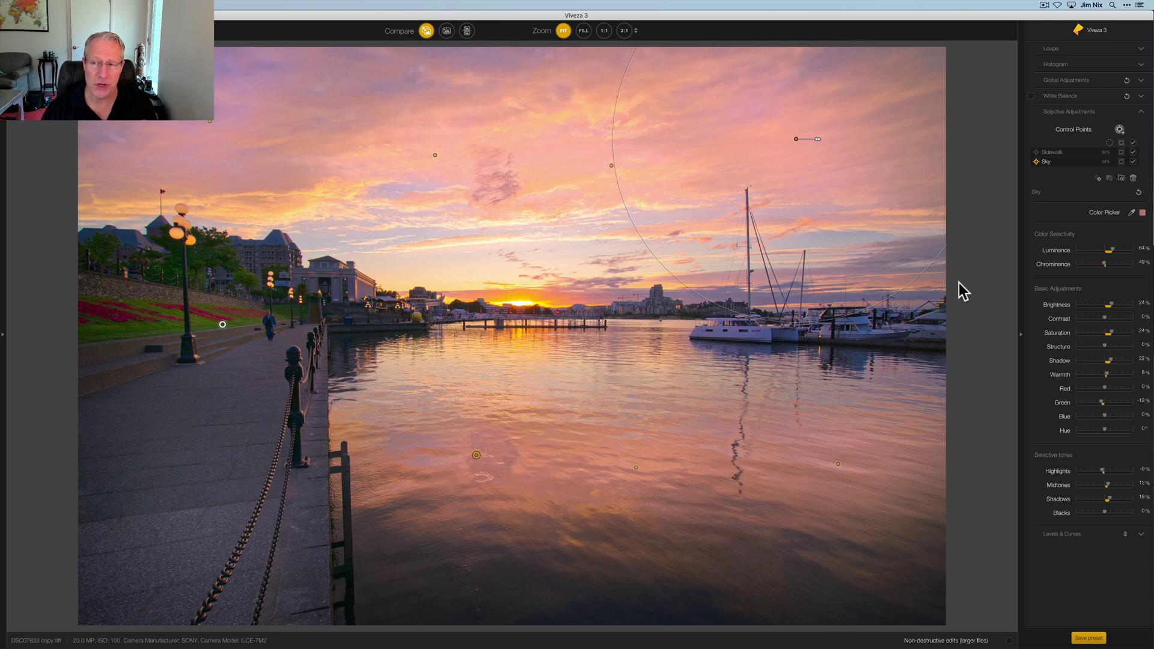
- Add Control Points 10, 11 and 12 on the white boat and the boats to its right
{"action": "mouse_move", "coordinate": [1101, 152]}
{"action": "left_click", "coordinate": [1120, 129]}
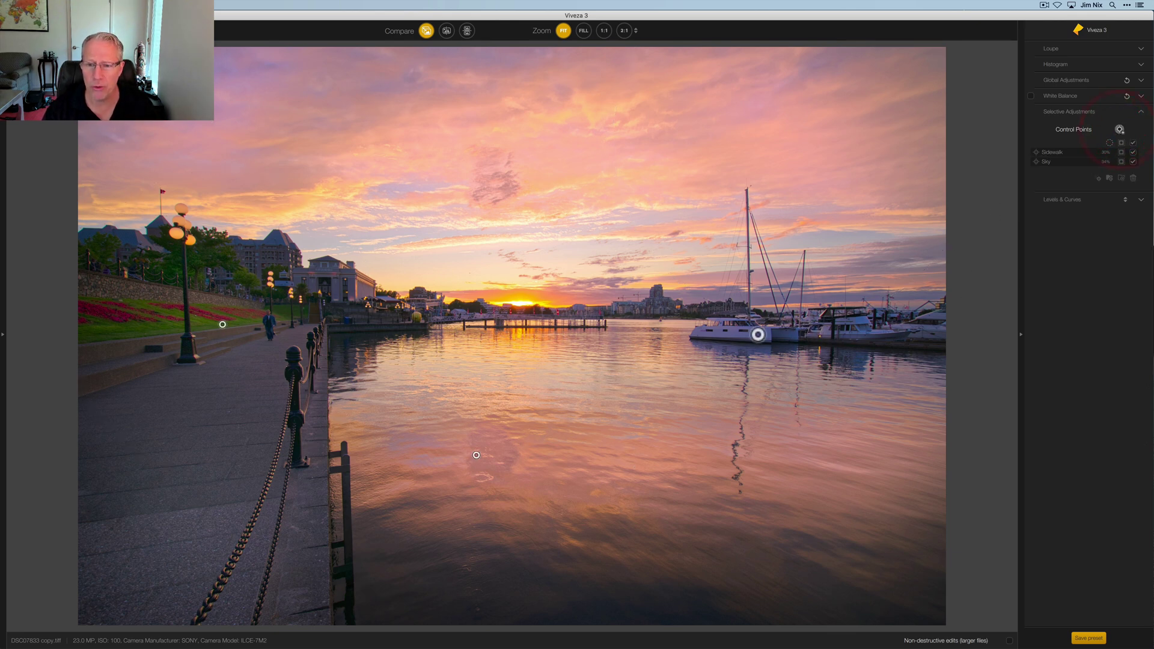
{"action": "left_click", "coordinate": [752, 330]}
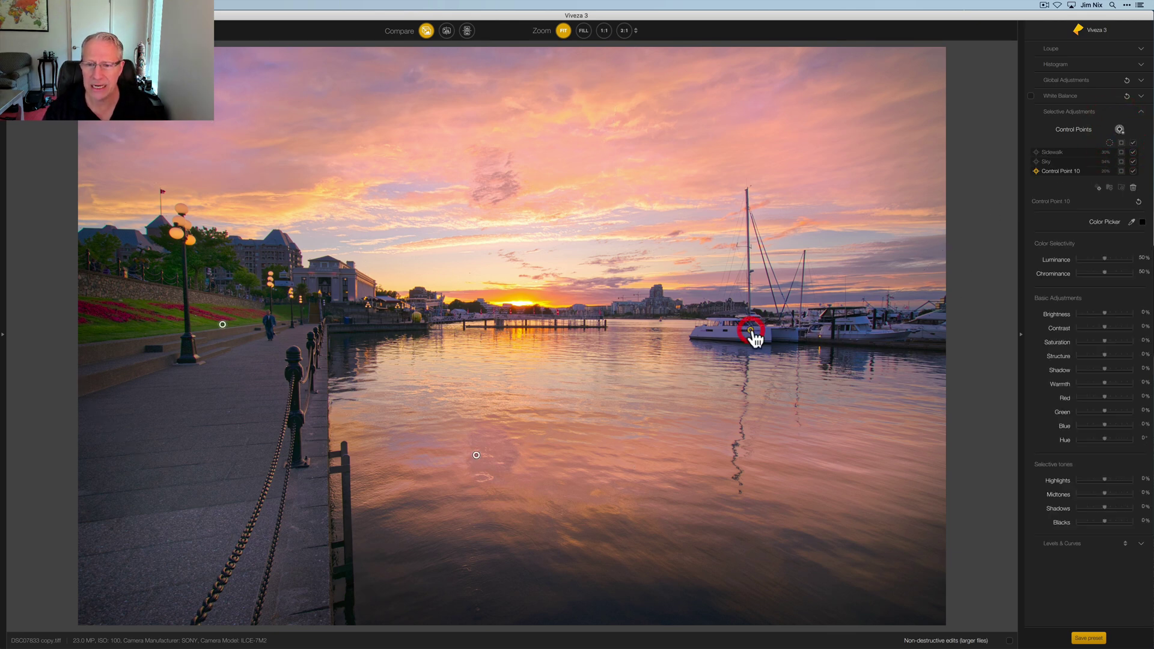
{"action": "left_click", "coordinate": [830, 330]}
{"action": "left_click", "coordinate": [909, 331]}
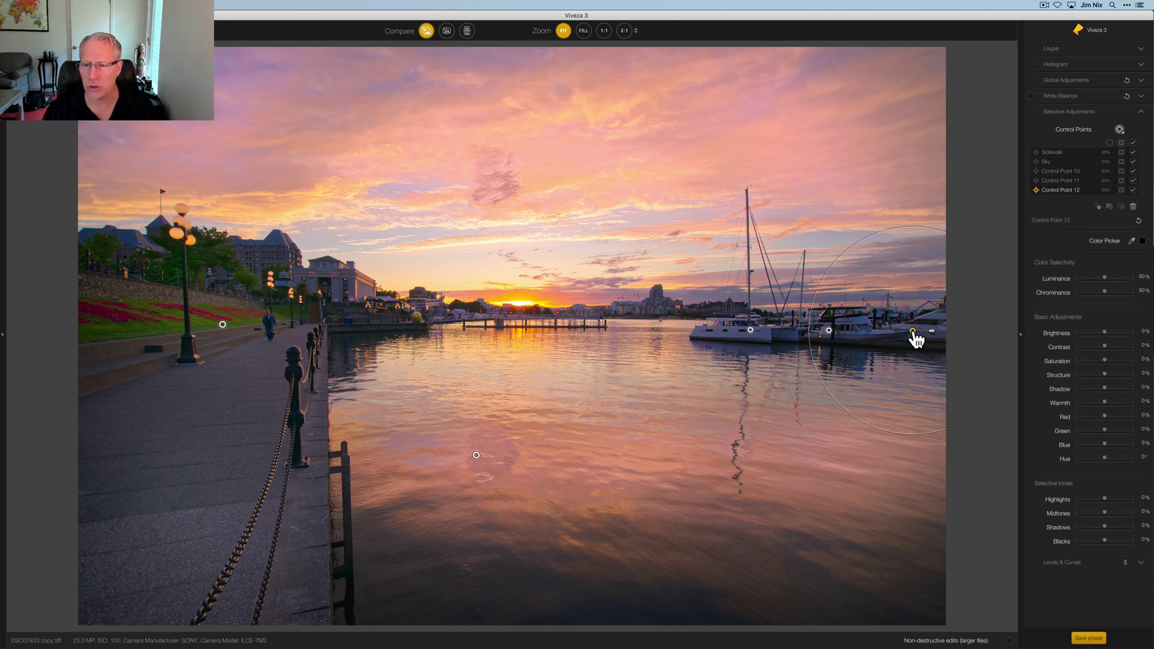
- Shrink the reach of Control Points 11 and 10 to fit their boats
{"action": "left_click", "coordinate": [829, 330]}
{"action": "left_click_drag", "start_coordinate": [849, 330], "coordinate": [838, 330]}
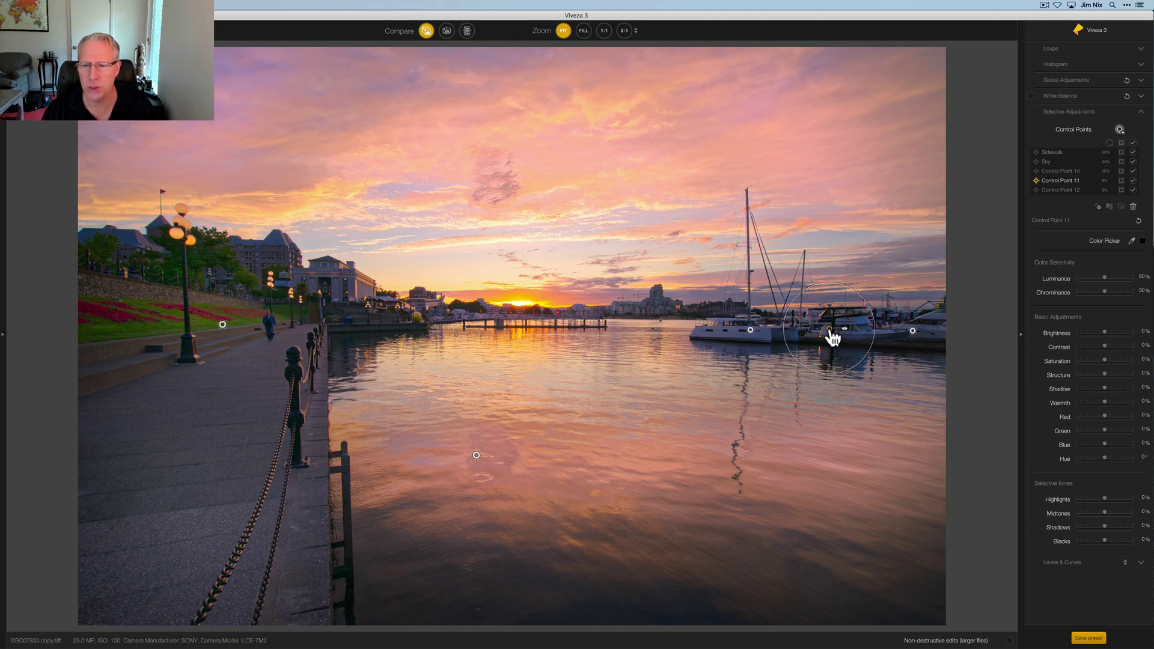
{"action": "left_click", "coordinate": [750, 330]}
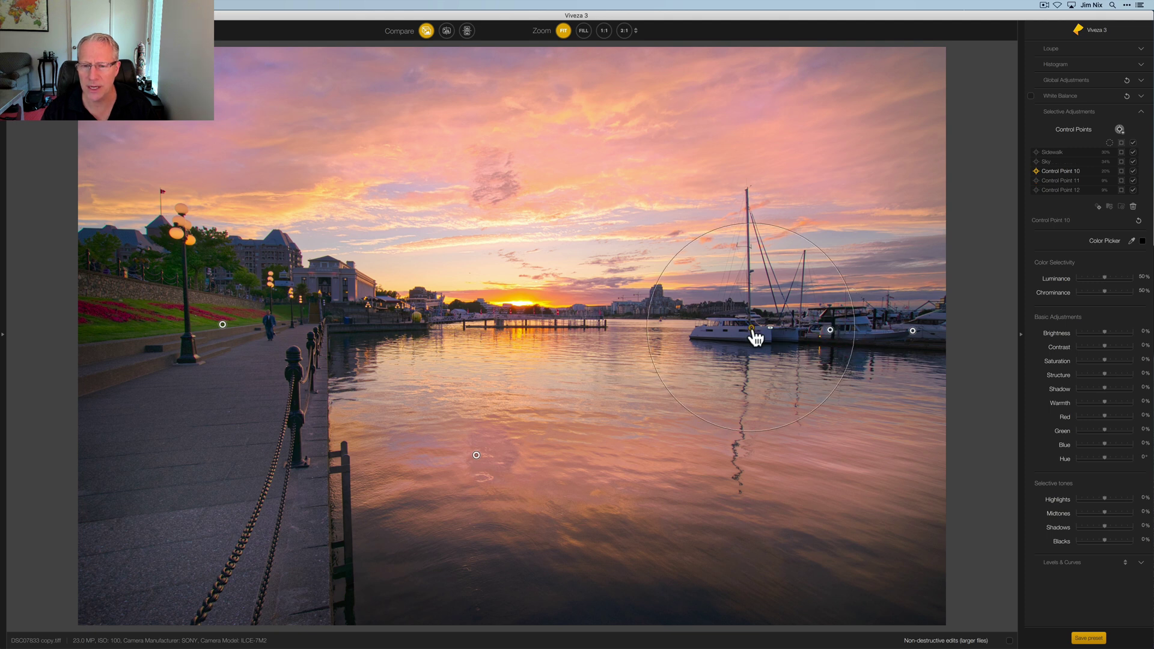
{"action": "left_click_drag", "start_coordinate": [771, 330], "coordinate": [769, 328]}
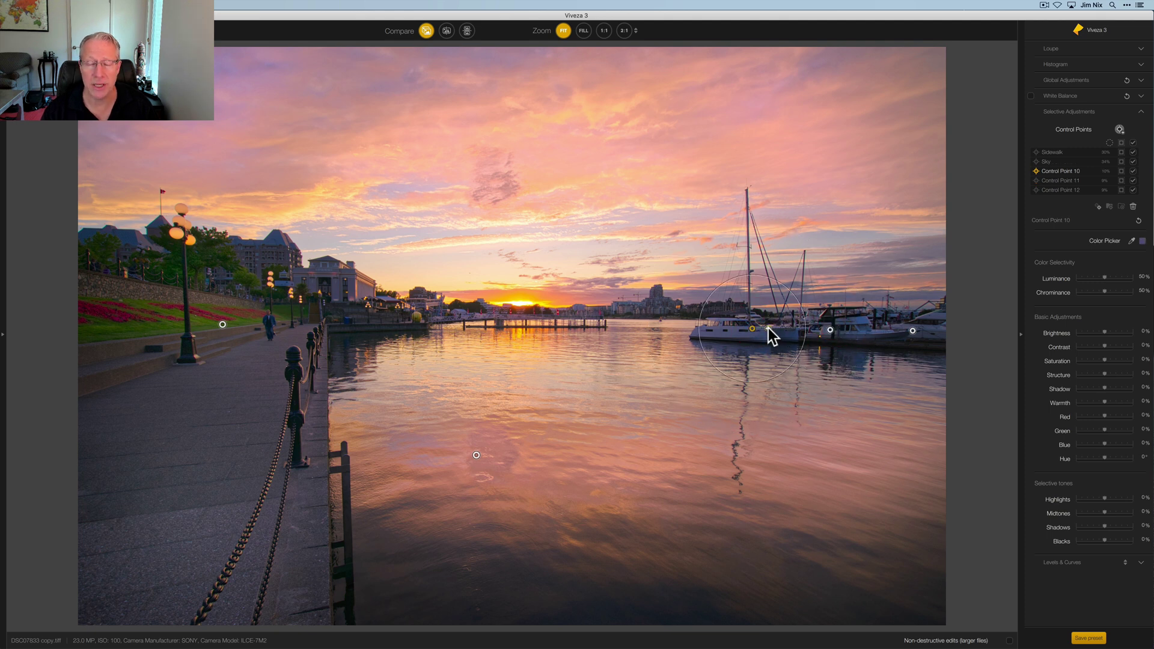
- Group Control Points 10–12 and name the group 'Boats'
{"action": "left_click", "coordinate": [1055, 191], "text": "shift"}
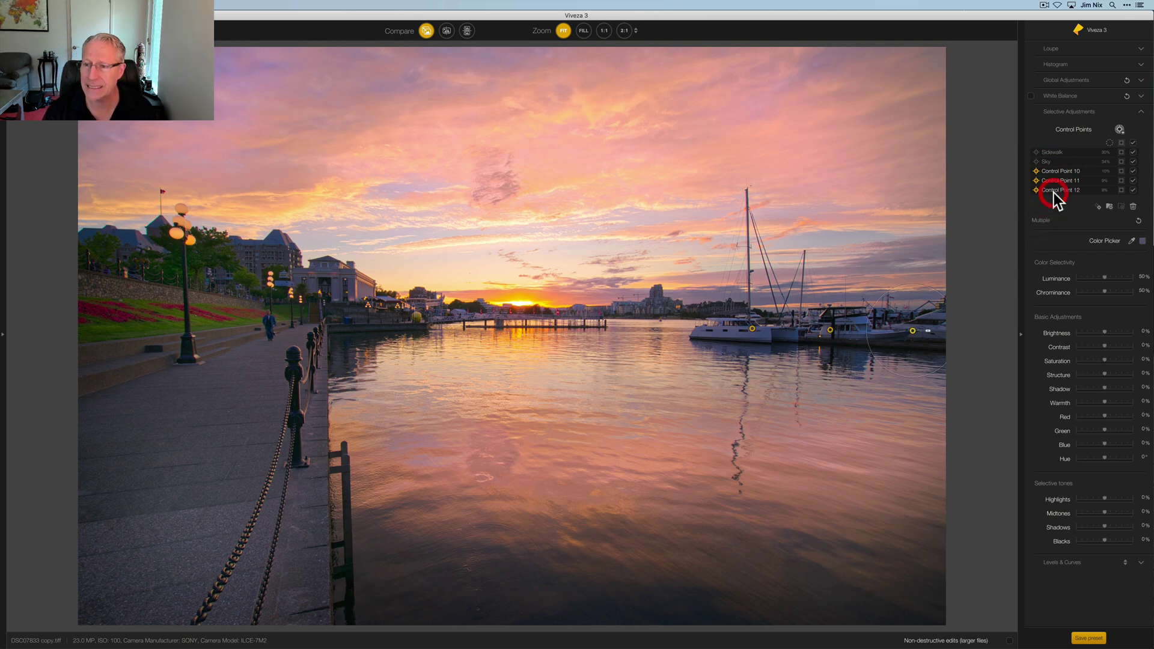
{"action": "left_click", "coordinate": [1110, 206]}
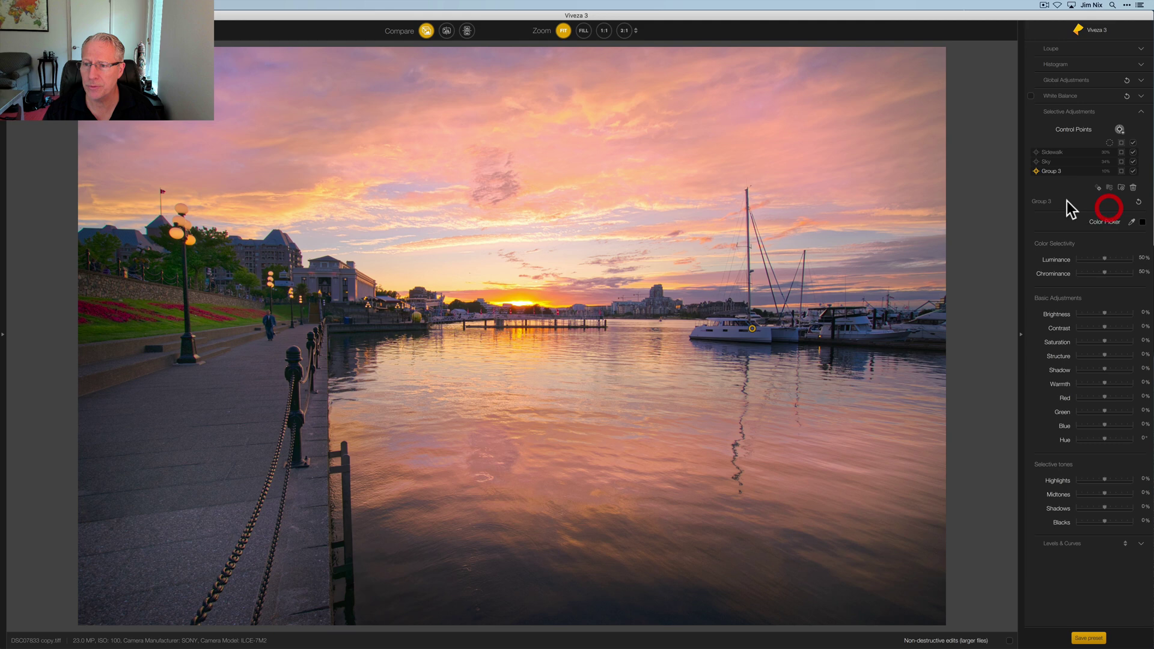
{"action": "double_click", "coordinate": [1052, 171]}
{"action": "type", "text": "Boats"}
{"action": "key", "text": "Return"}
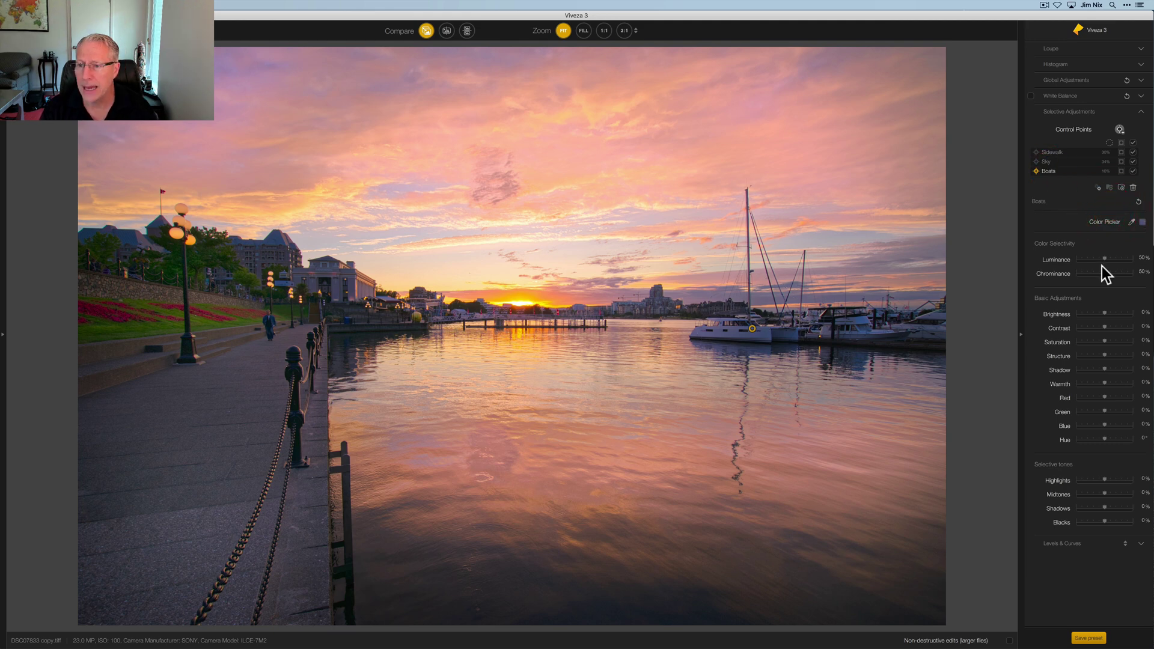
- Using the mask preview, raise the Boats group's luminance selectivity to 66%
{"action": "left_click", "coordinate": [1122, 172]}
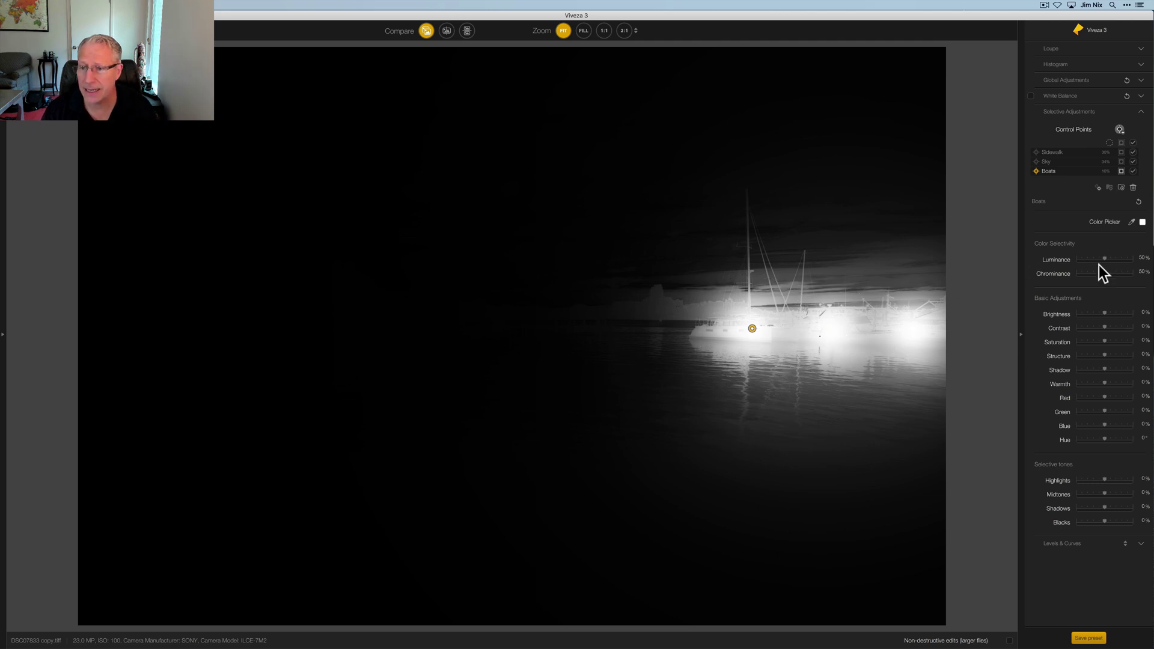
{"action": "left_click_drag", "start_coordinate": [1108, 259], "coordinate": [1115, 258]}
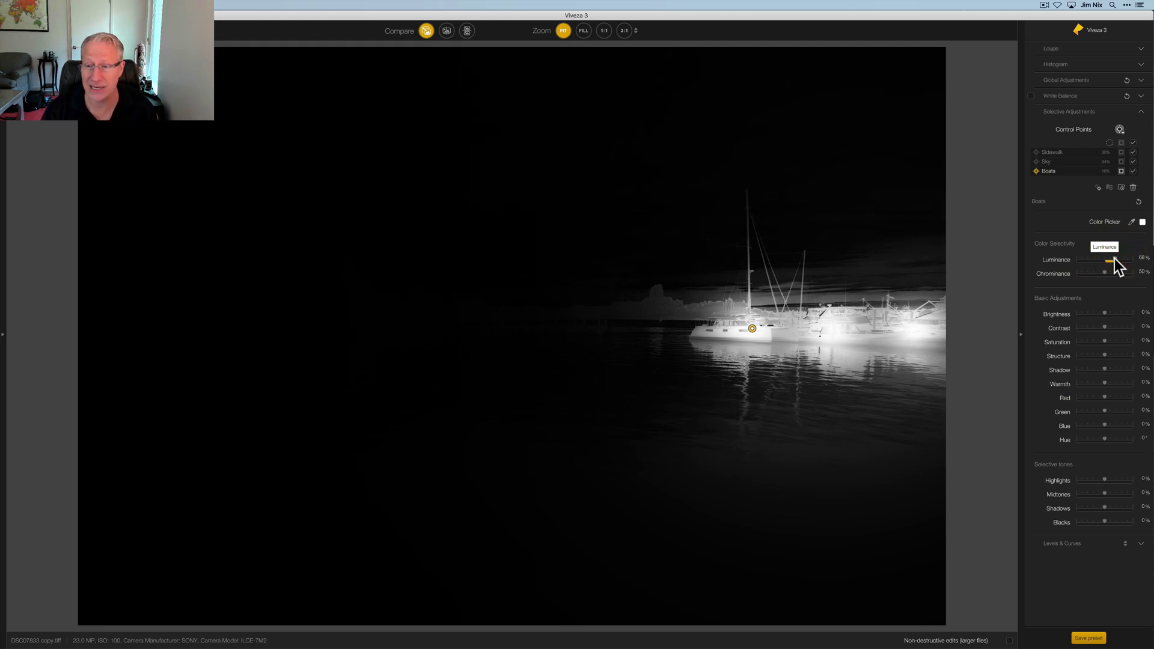
{"action": "left_click", "coordinate": [1121, 172]}
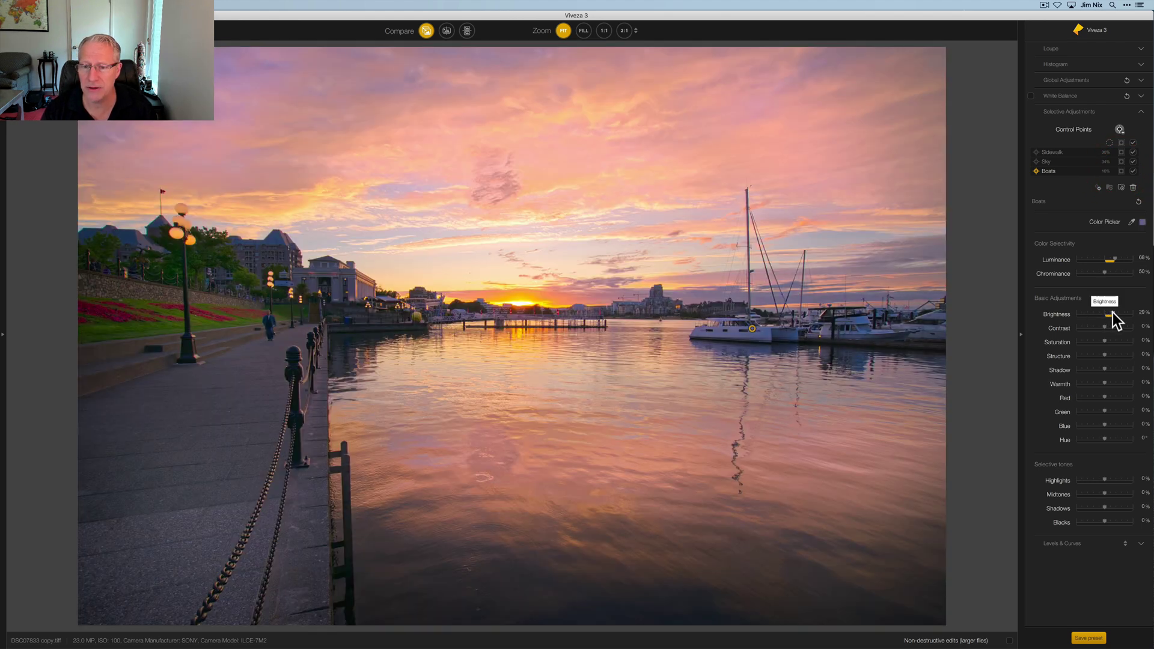
- Raise the Boats group's brightness to 37% and reselect the boat control points
{"action": "left_click_drag", "start_coordinate": [1113, 313], "coordinate": [1116, 313]}
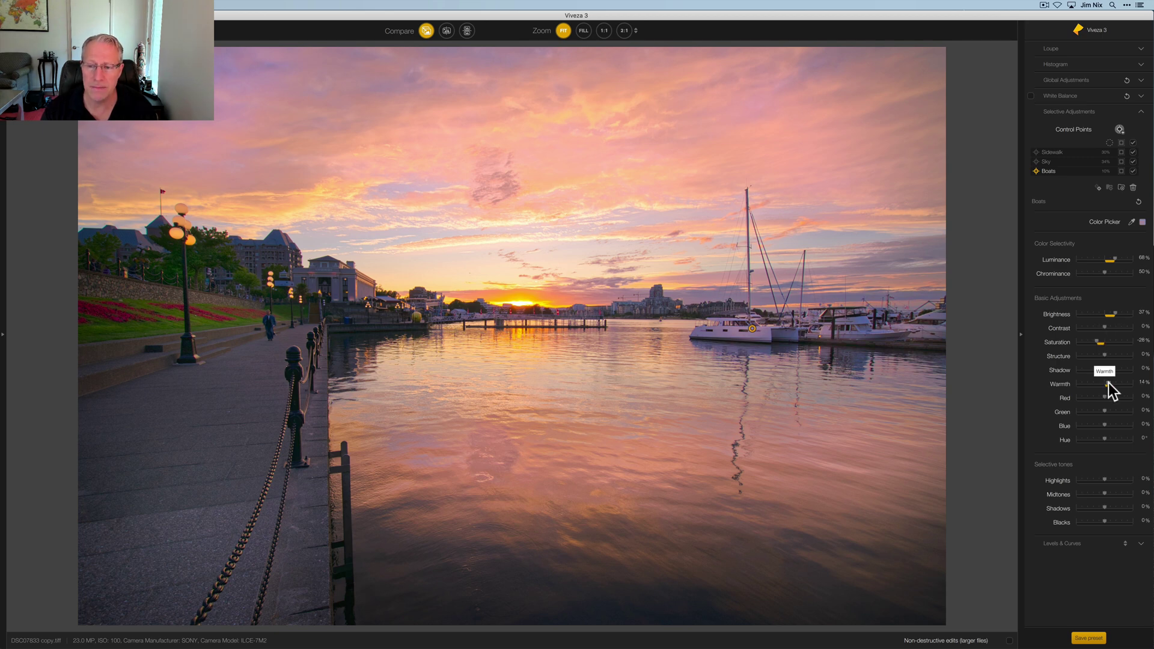
{"action": "left_click", "coordinate": [832, 330]}
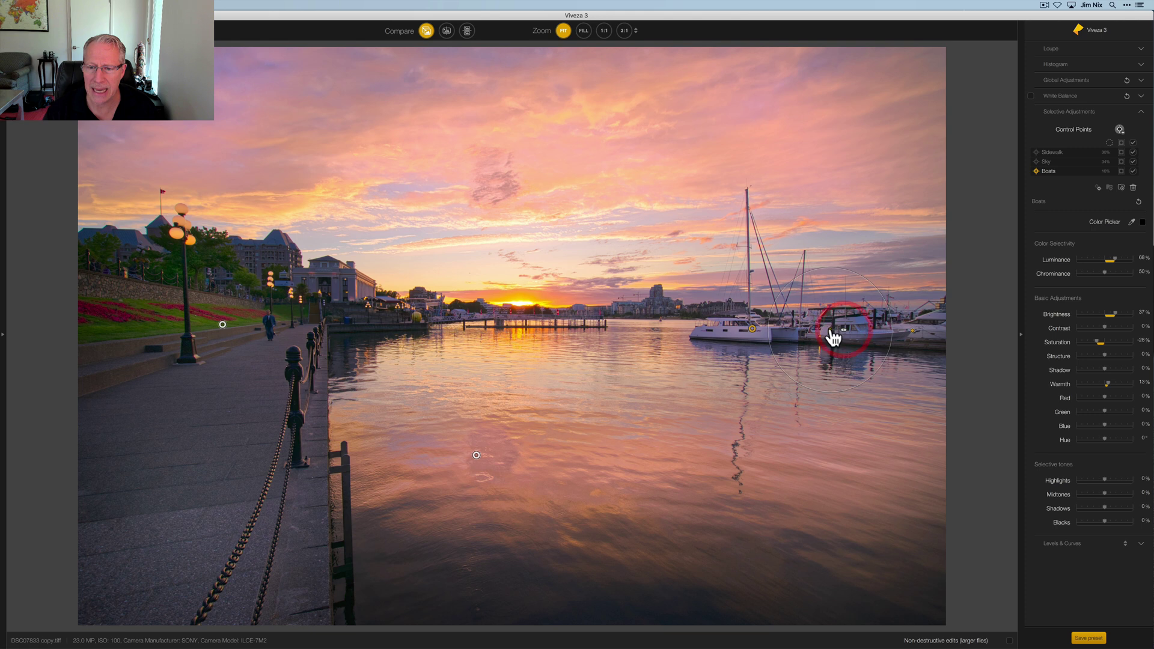
{"action": "left_click", "coordinate": [842, 334]}
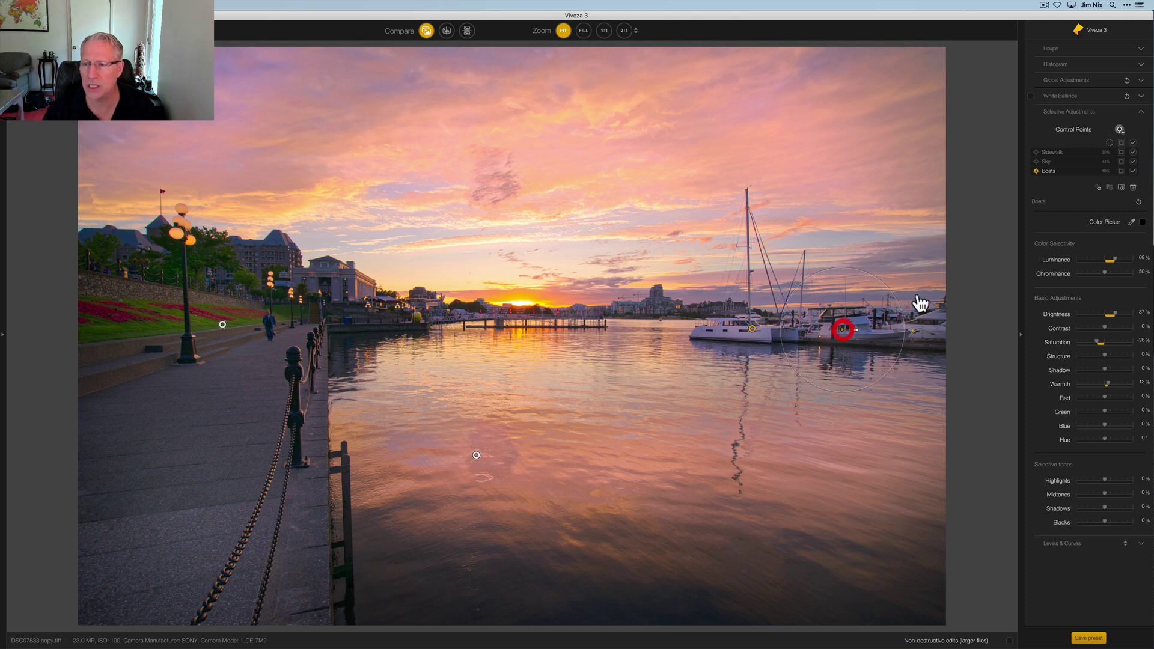
- Inspect the Boats group's mask and effect, then lower its saturation to -38%
{"action": "left_click", "coordinate": [1122, 172]}
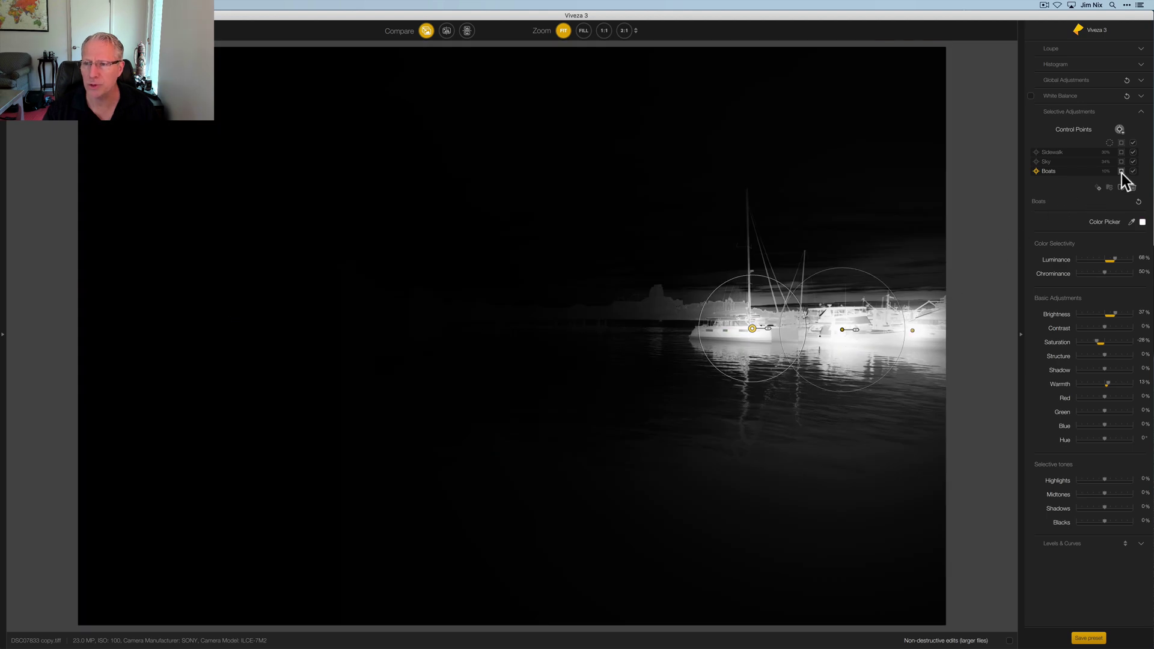
{"action": "left_click", "coordinate": [1122, 173]}
{"action": "left_click", "coordinate": [1134, 172]}
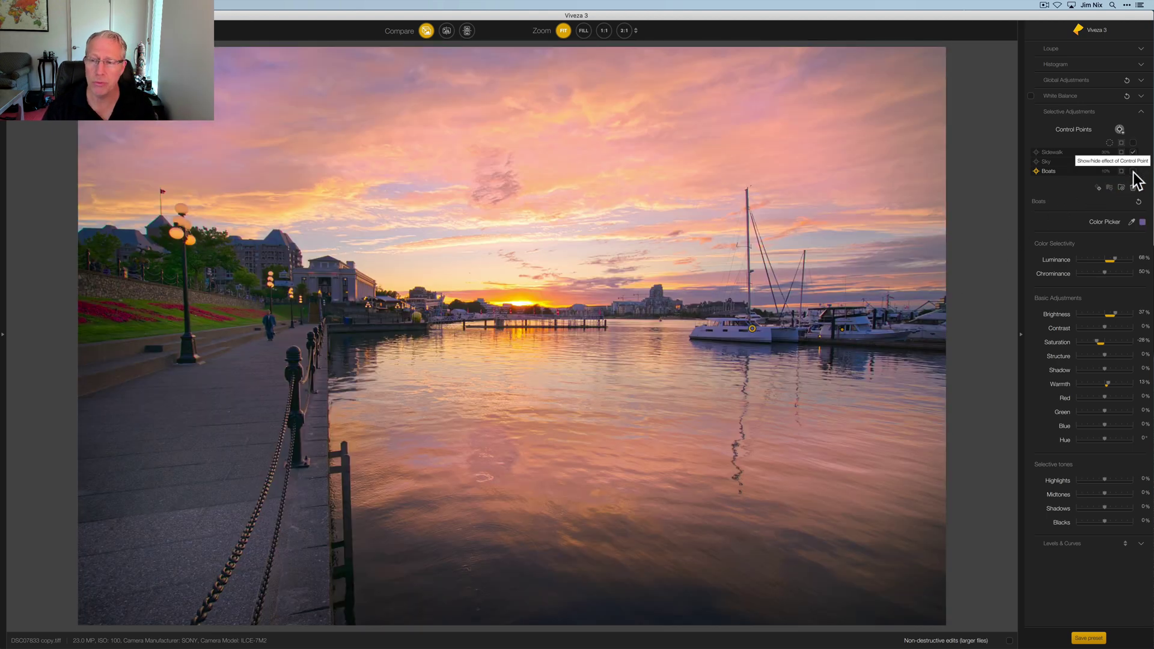
{"action": "left_click", "coordinate": [1134, 172]}
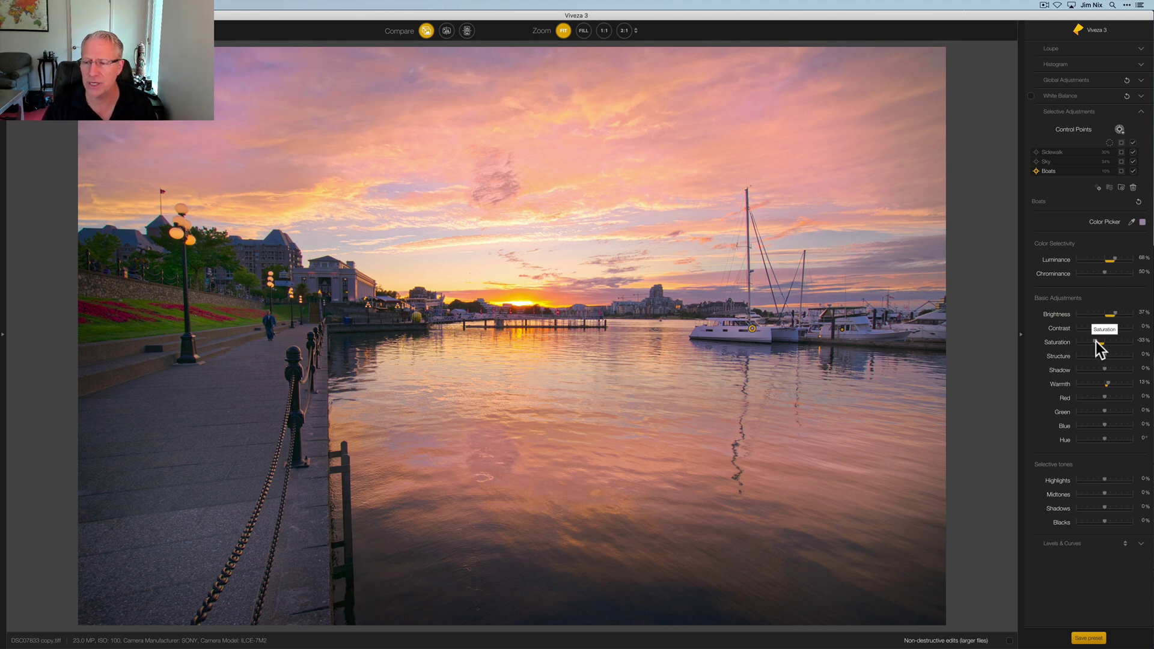
{"action": "left_click_drag", "start_coordinate": [1096, 341], "coordinate": [1114, 312]}
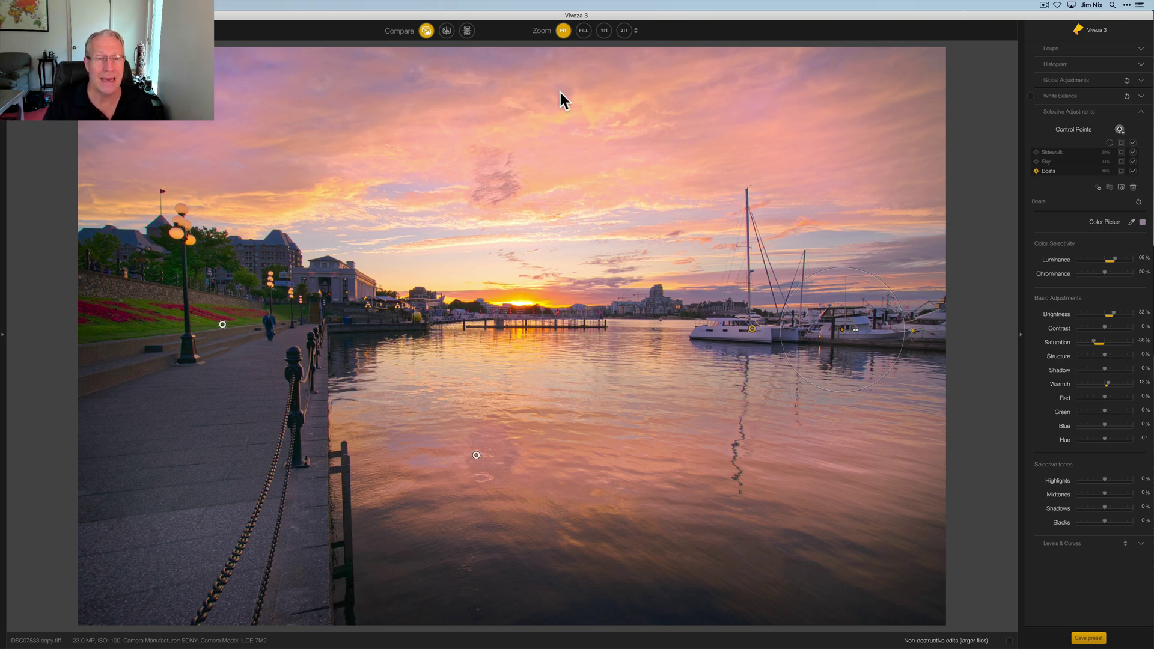
{"action": "left_click", "coordinate": [426, 30]}
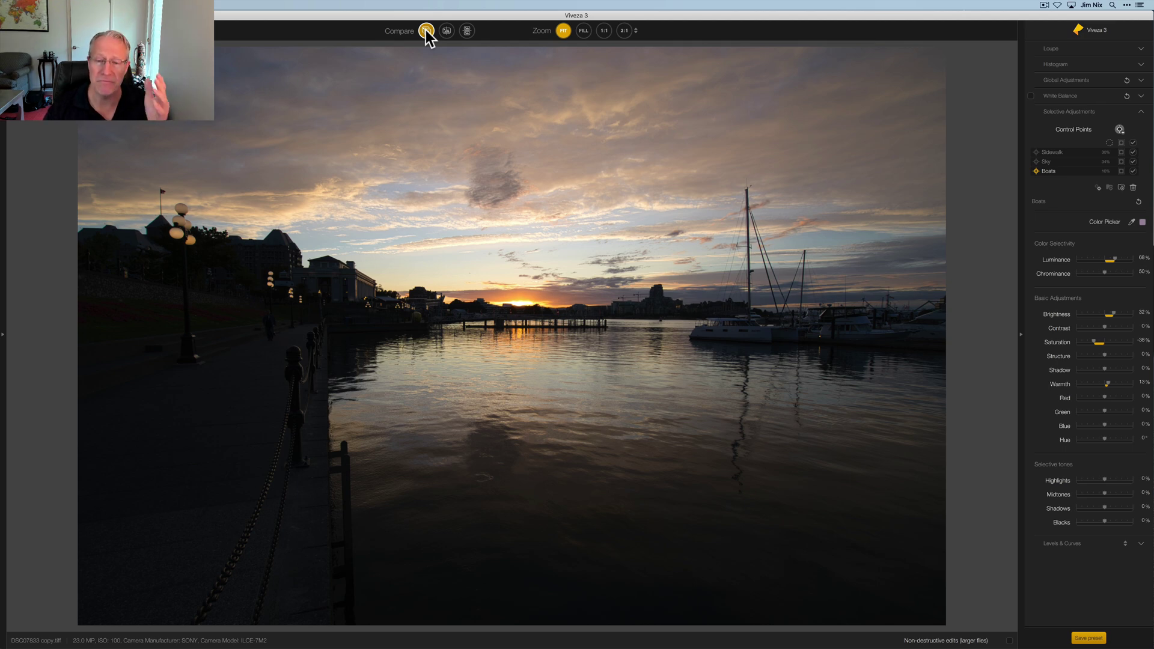
{"action": "left_click", "coordinate": [426, 31]}
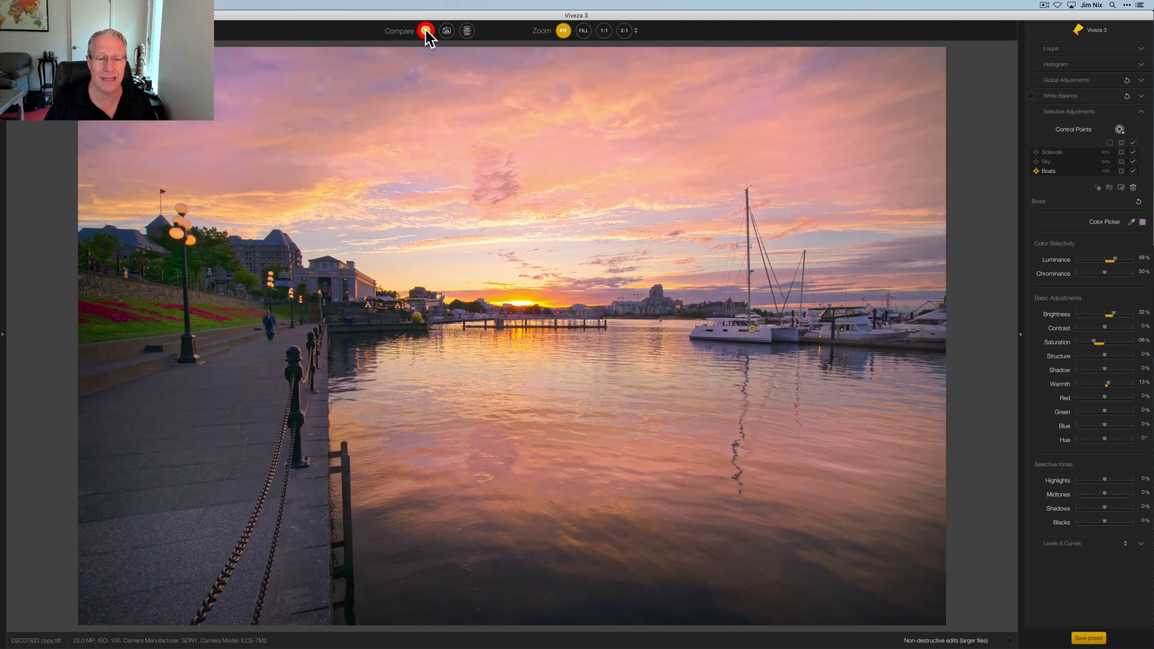
{"action": "left_click", "coordinate": [426, 31]}
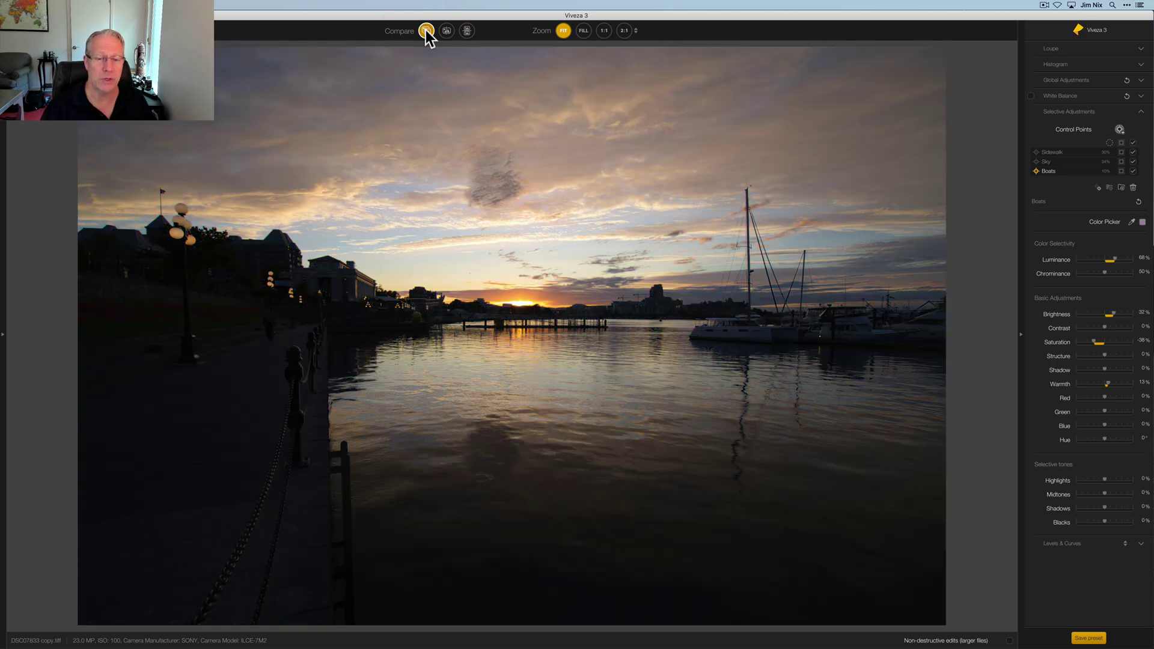
{"action": "left_click", "coordinate": [427, 30]}
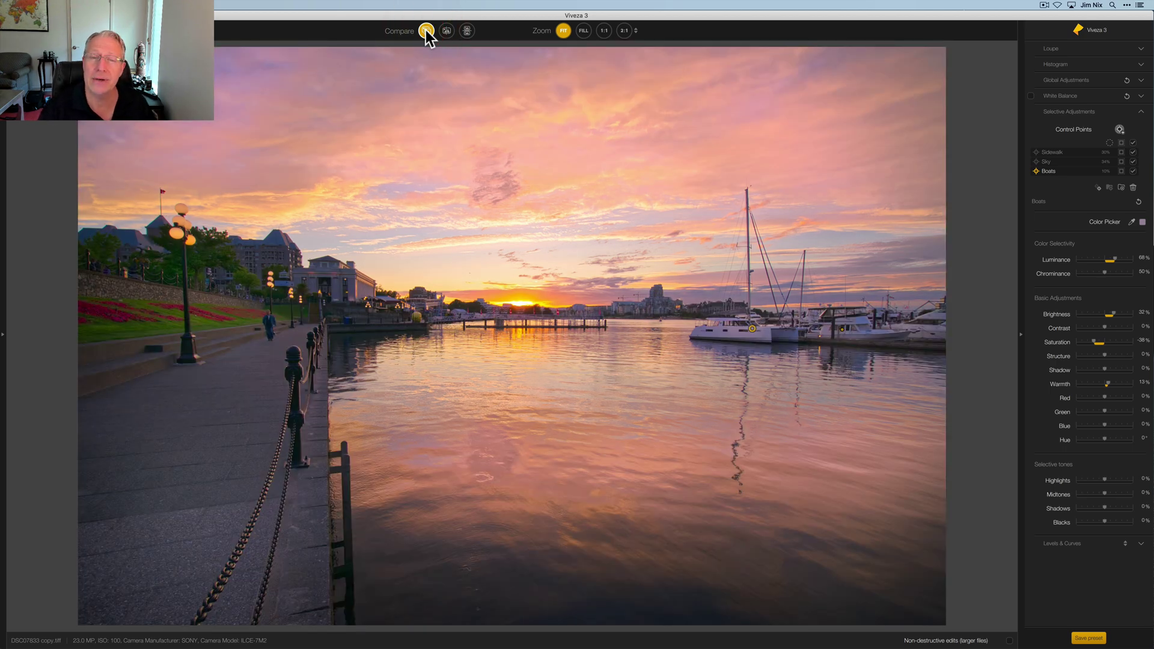